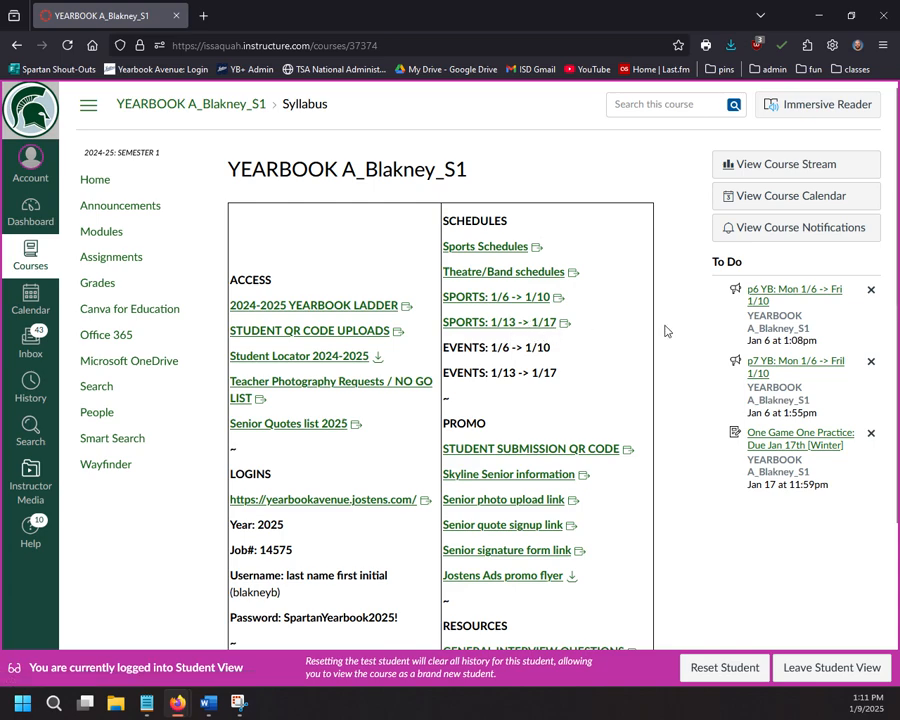
Step: Open the SPORTS: 1/6 -> 1/10 sheet and scroll down to the 01/09/2025 wrestling slots
left_click(486, 300)
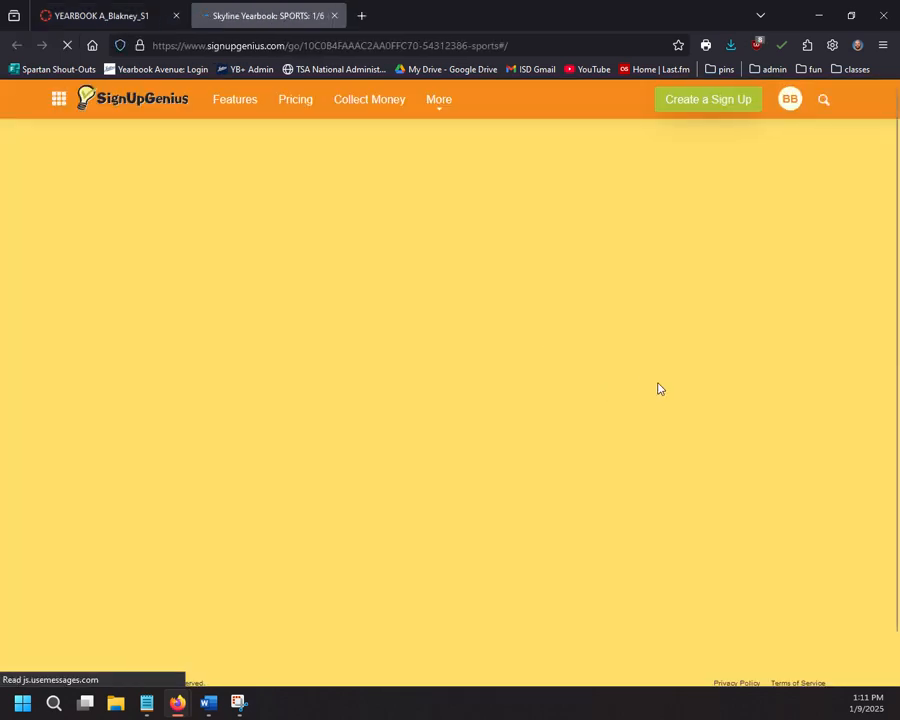
scroll(757, 313, "down", 4)
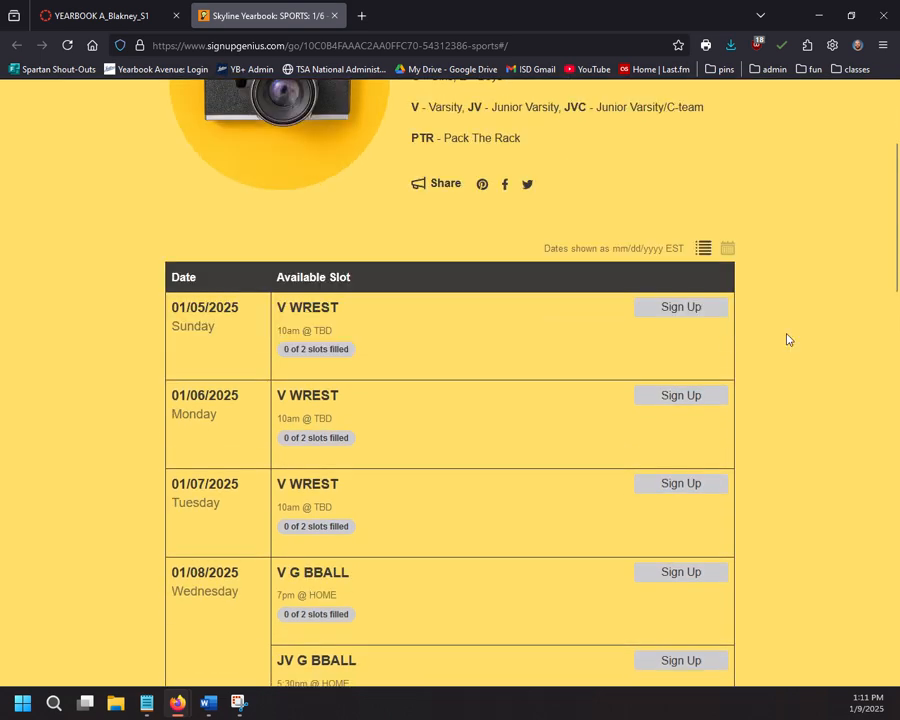
scroll(349, 317, "down", 1)
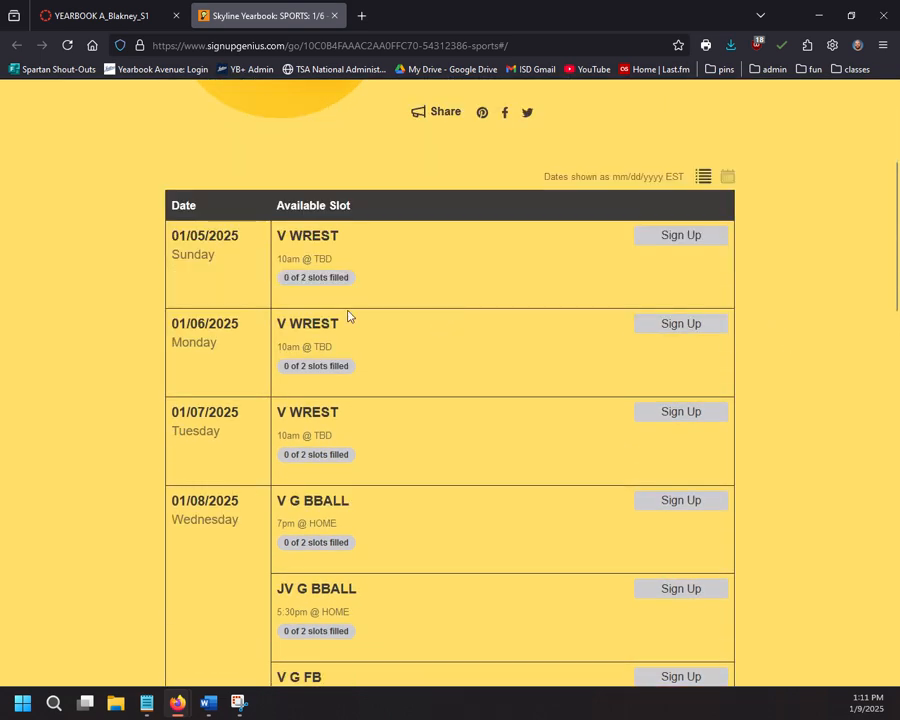
scroll(349, 317, "down", 5)
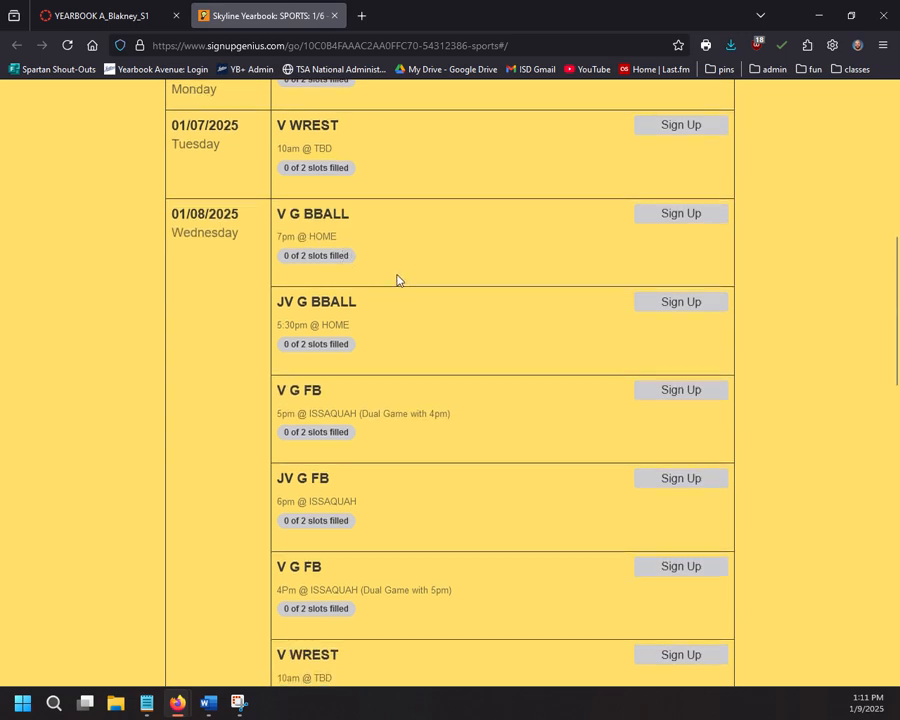
scroll(397, 280, "up", 4)
scroll(381, 331, "down", 1)
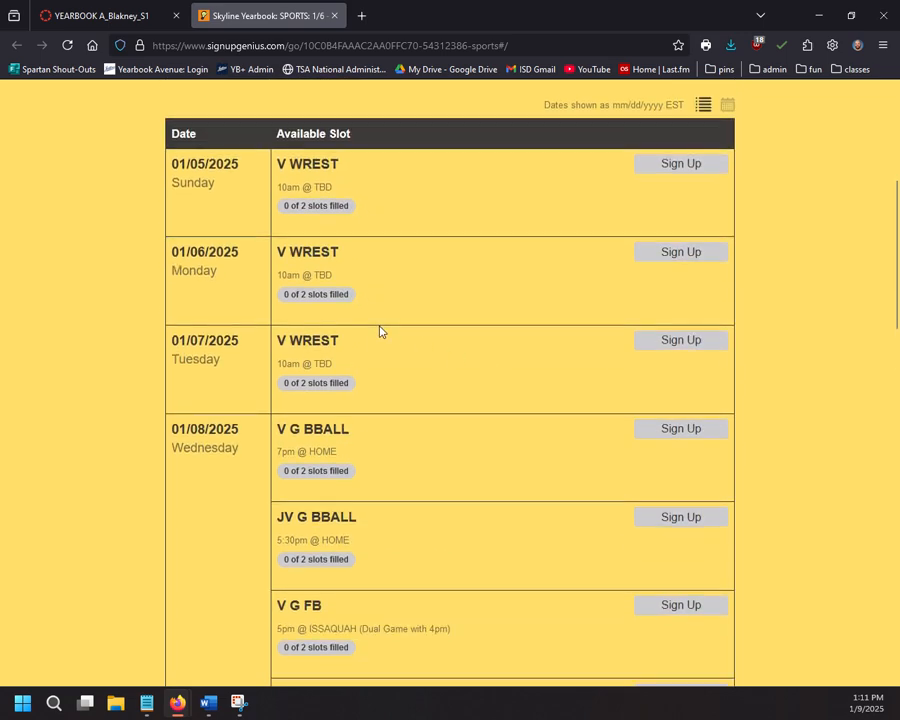
scroll(381, 330, "down", 1)
scroll(440, 305, "down", 3)
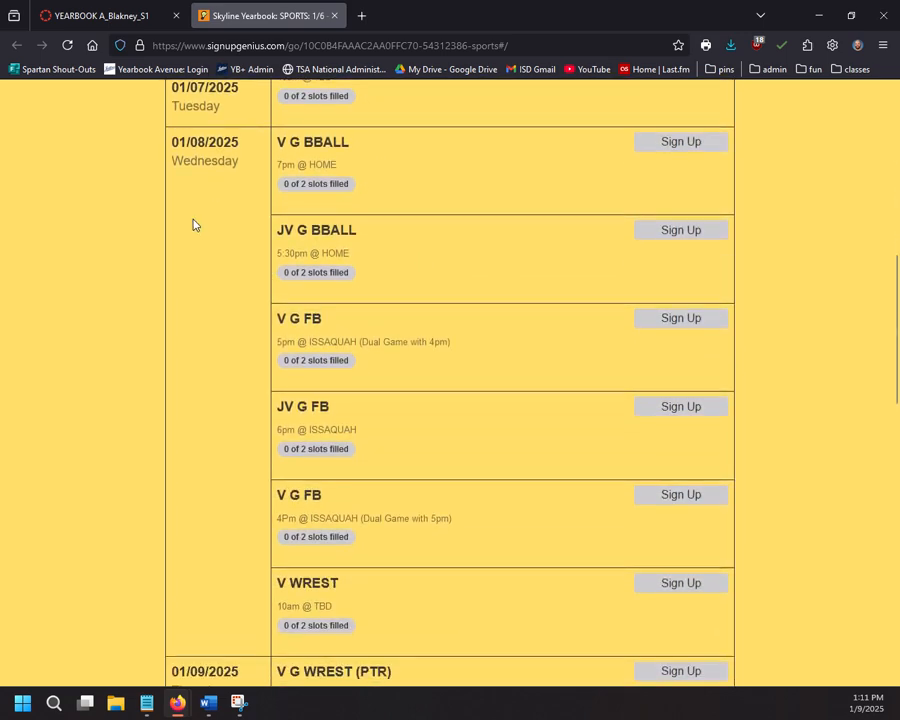
scroll(335, 236, "down", 6)
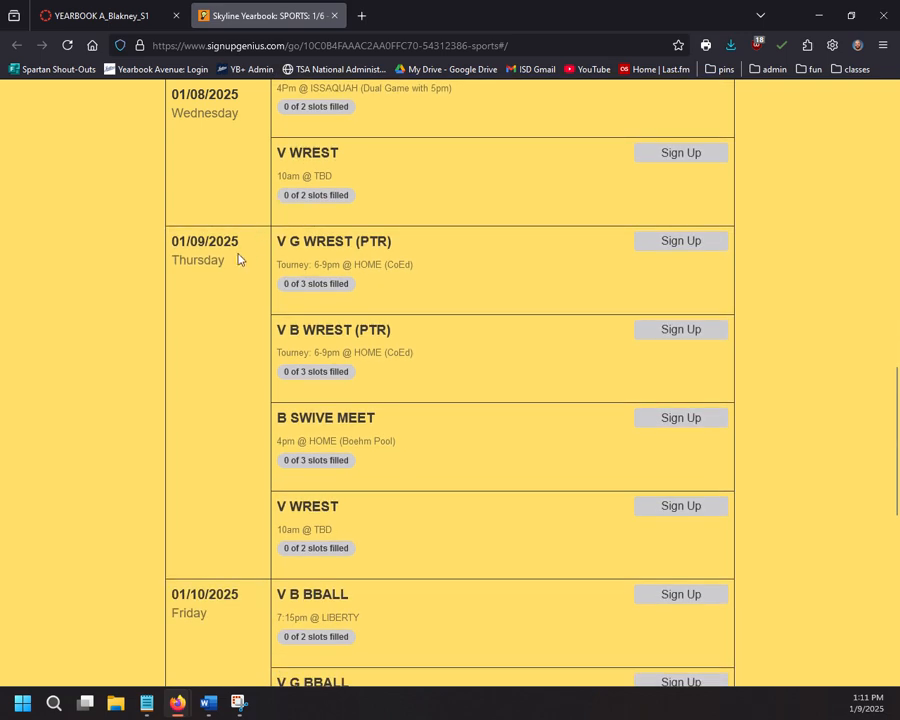
scroll(240, 258, "down", 1)
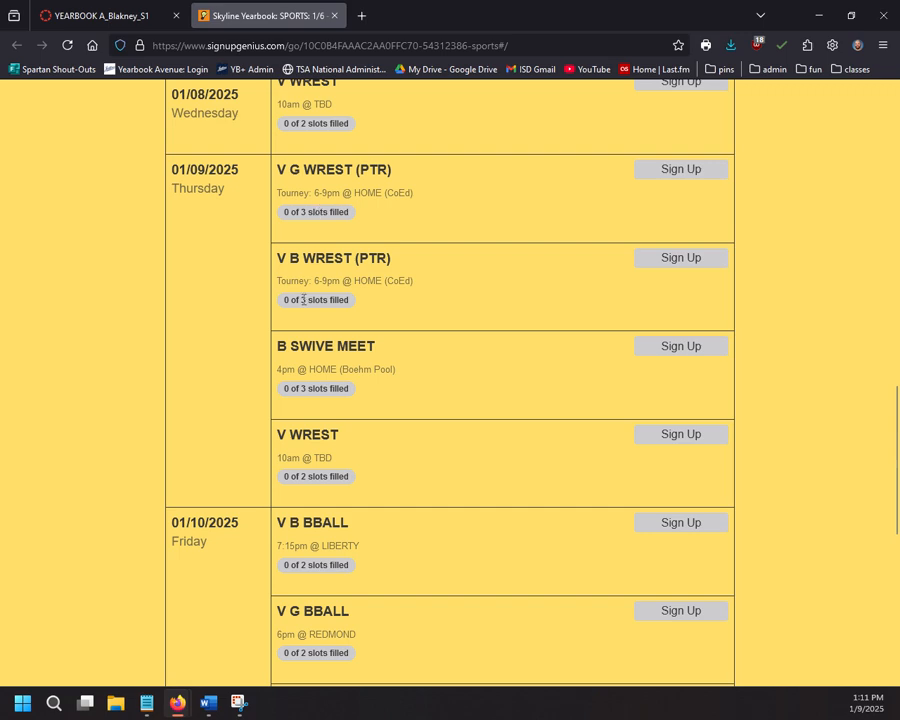
Step: Sign up for the 01/09 V G WREST (PTR) slot with a name comment, dismiss the pop-up, and reopen the sign-up for editing
left_click(688, 170)
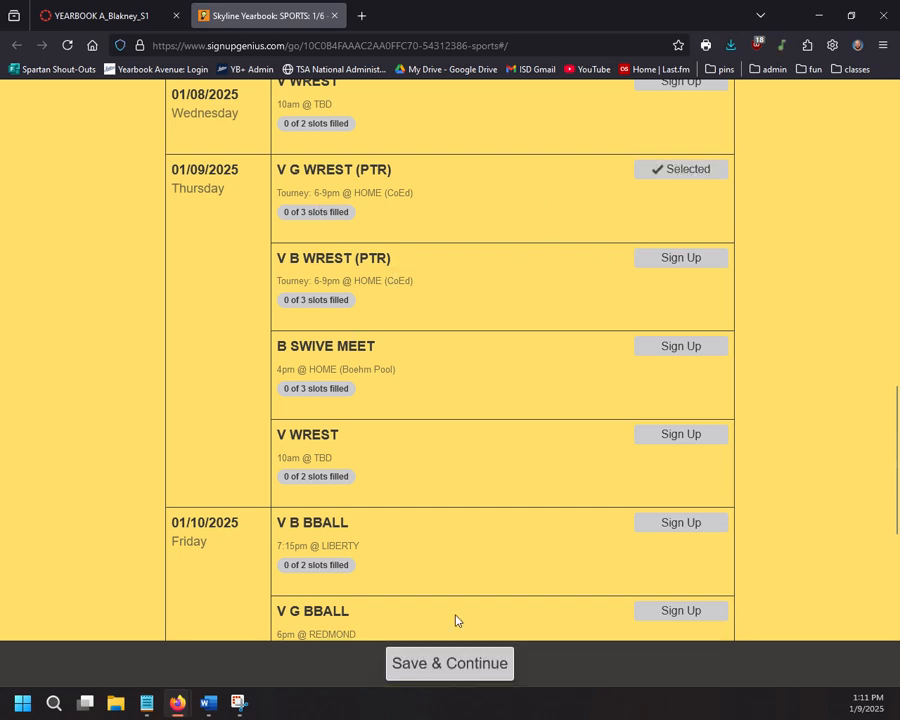
left_click(467, 674)
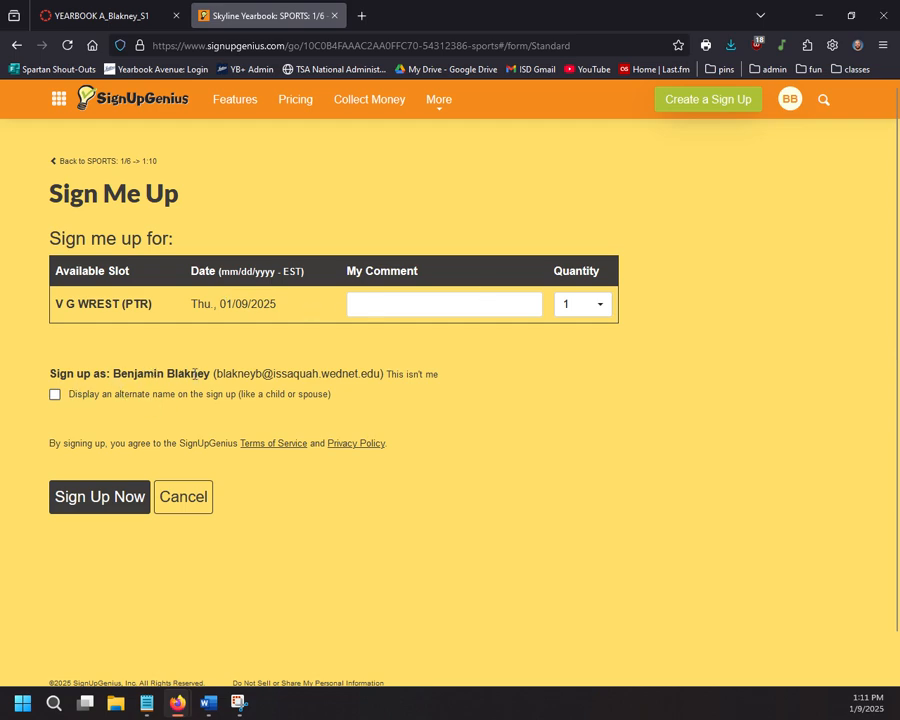
left_click(386, 300)
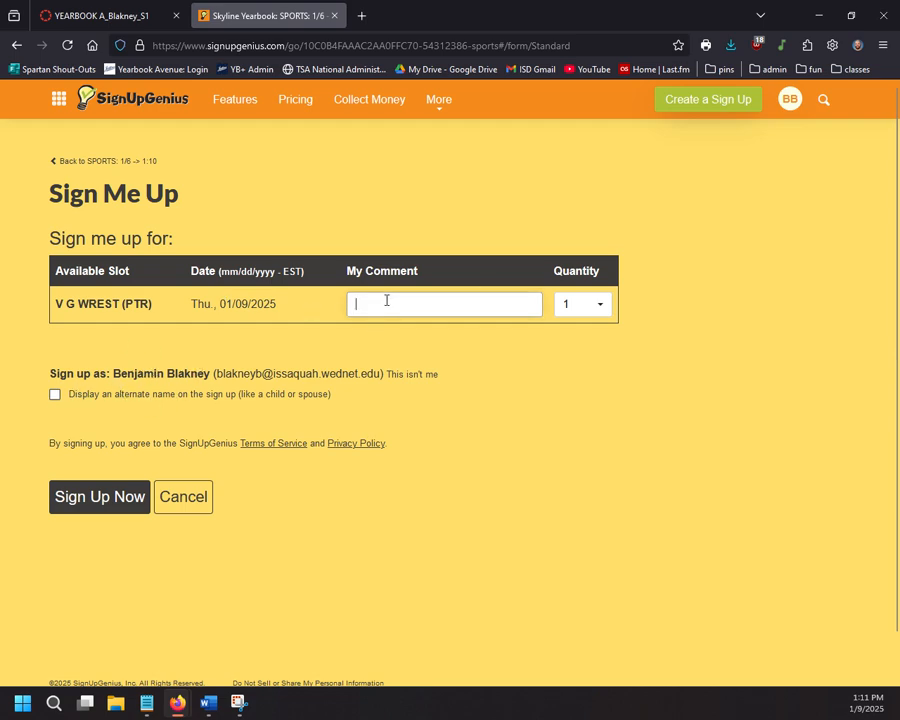
type("Benjam")
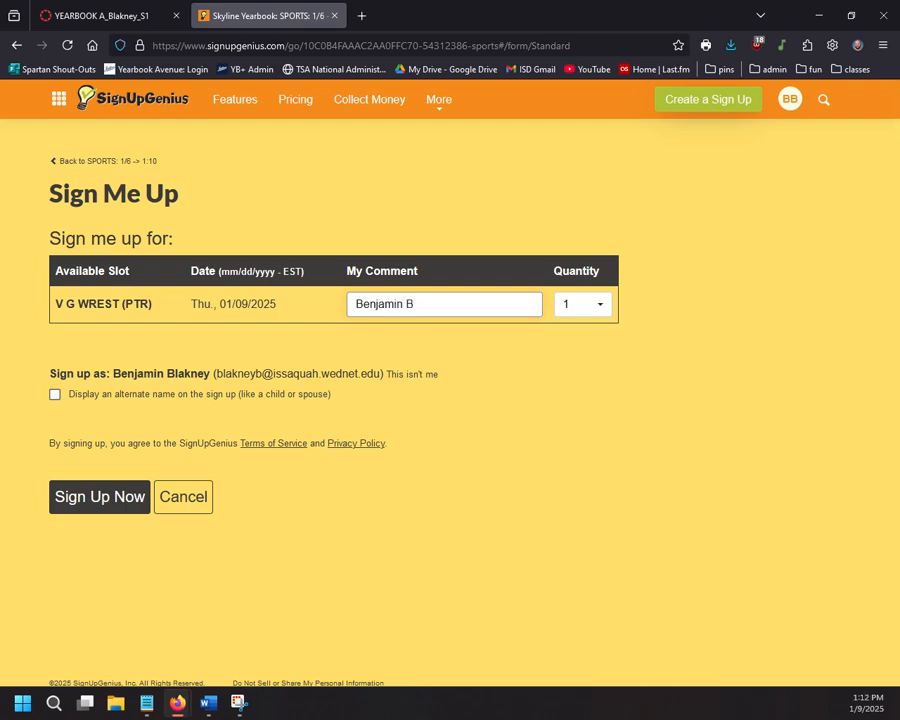
type("in B")
left_click(100, 497)
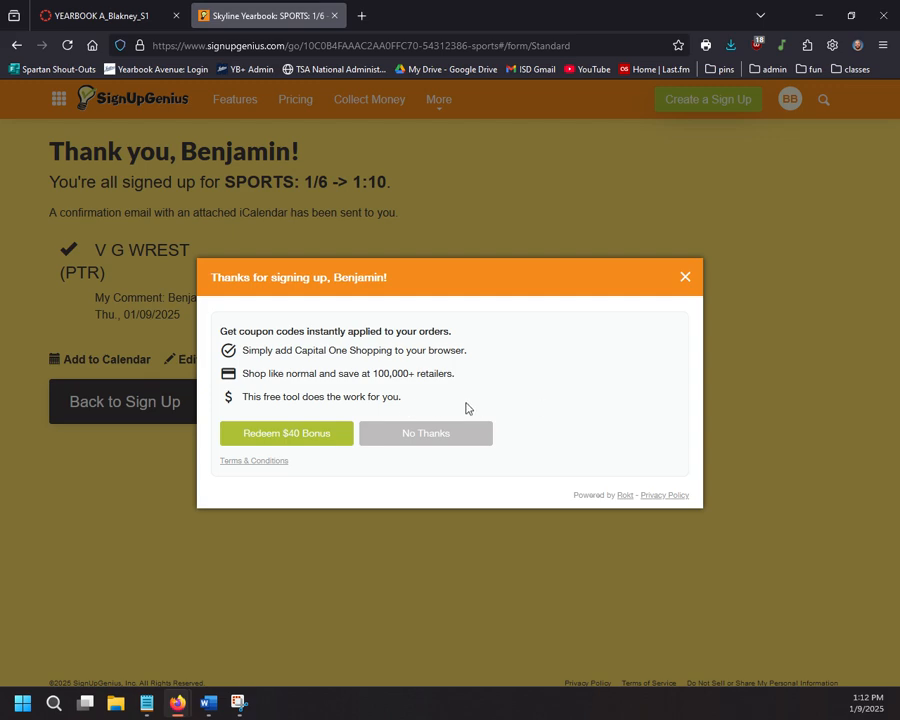
left_click(685, 276)
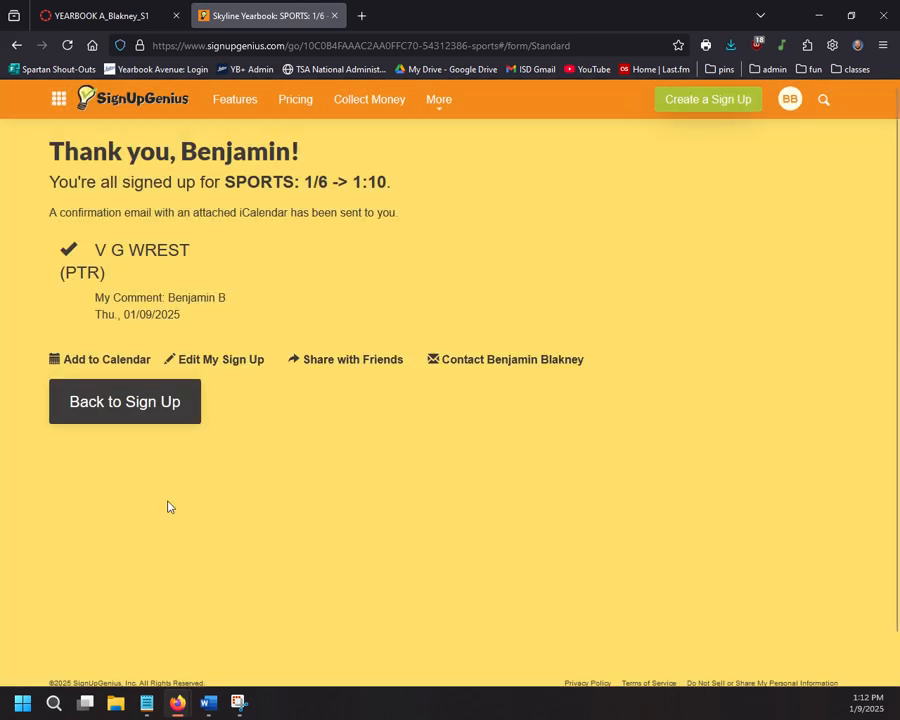
left_click(228, 361)
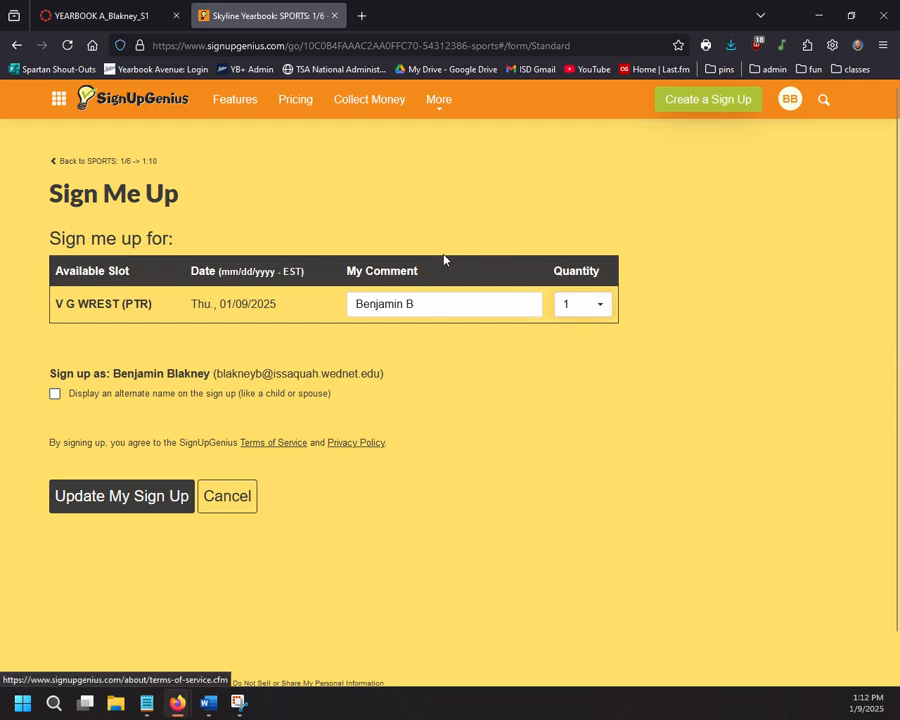
Step: Clear the sign-up comment and go back to the SPORTS sheet overview
left_click_drag(426, 306, 215, 333)
key("BackSpace")
left_click(435, 401)
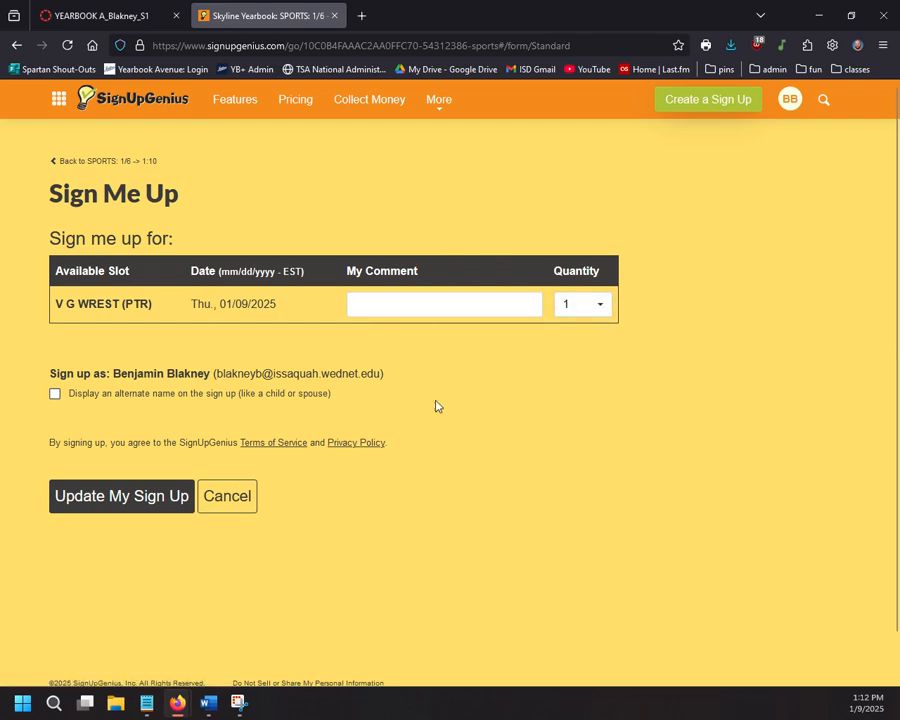
left_click(82, 163)
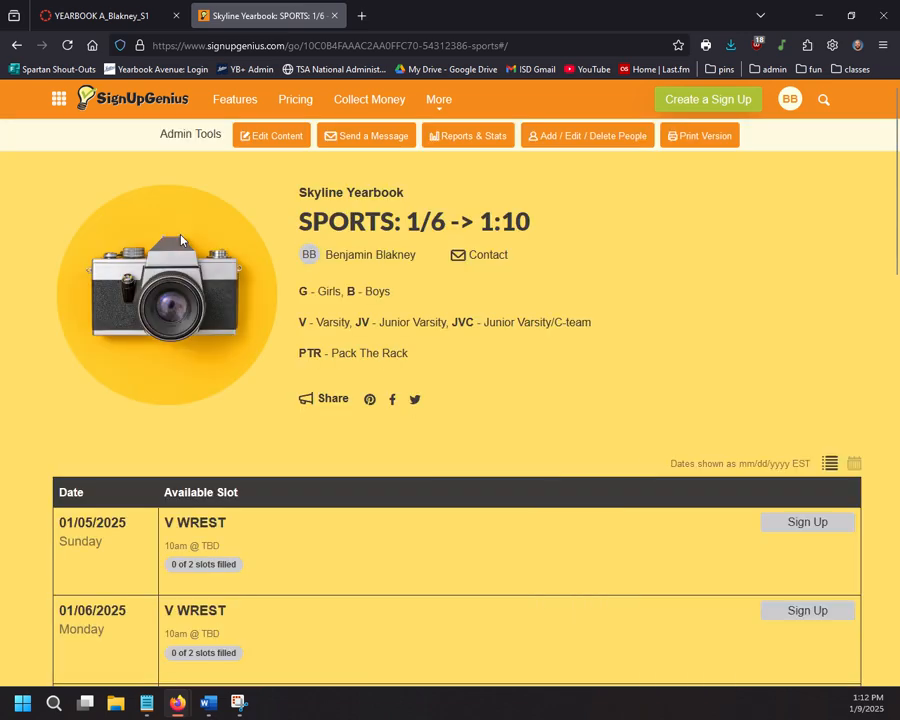
Step: Scroll through the slot list, checking the JV B BBALL and JVC B BBALL entries
scroll(170, 263, "down", 5)
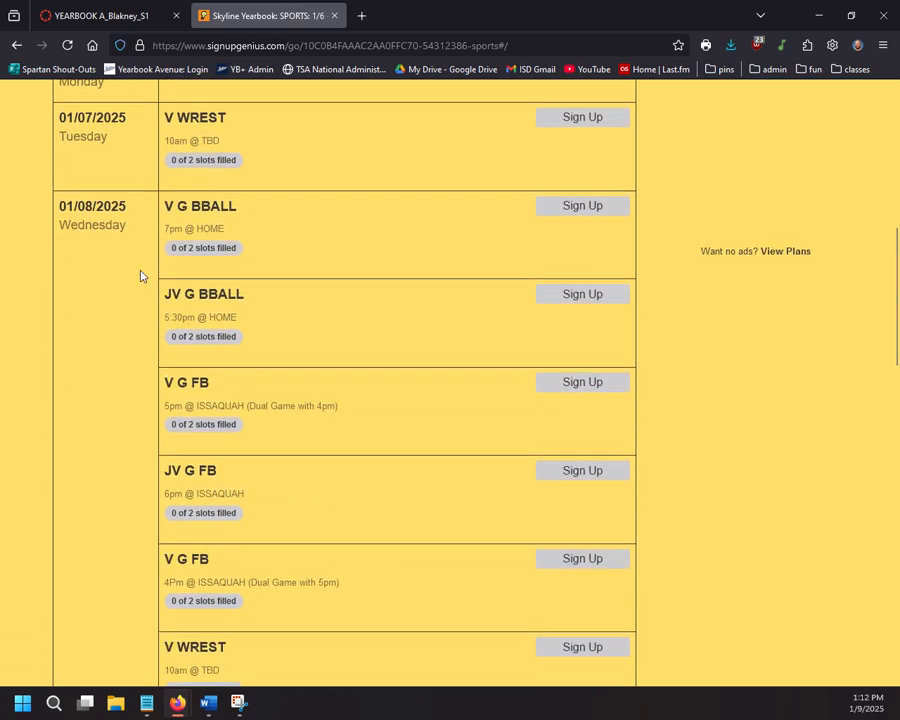
scroll(141, 276, "down", 5)
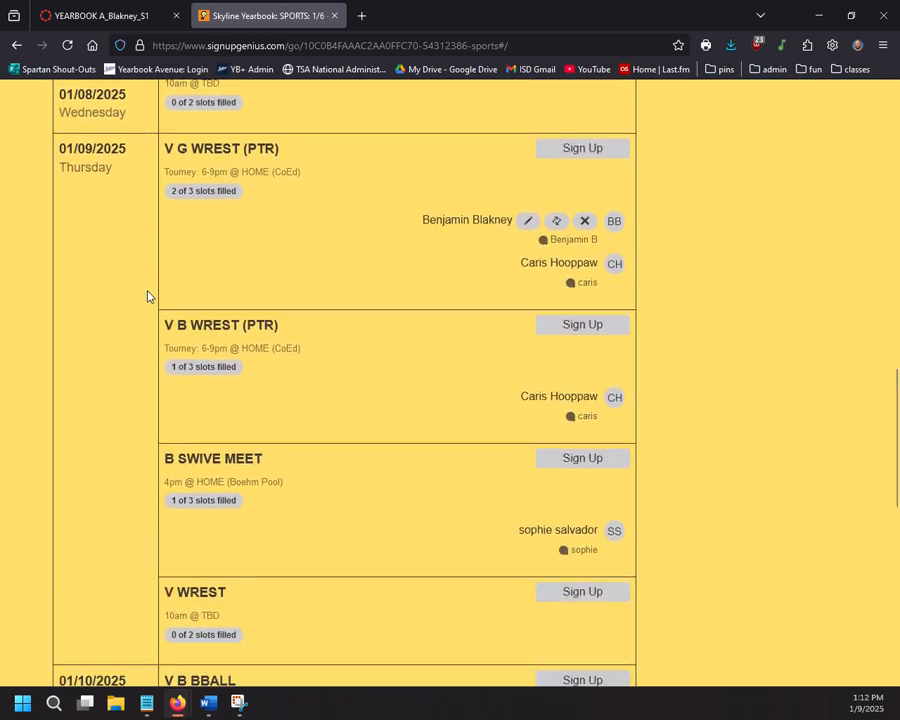
scroll(147, 296, "down", 4)
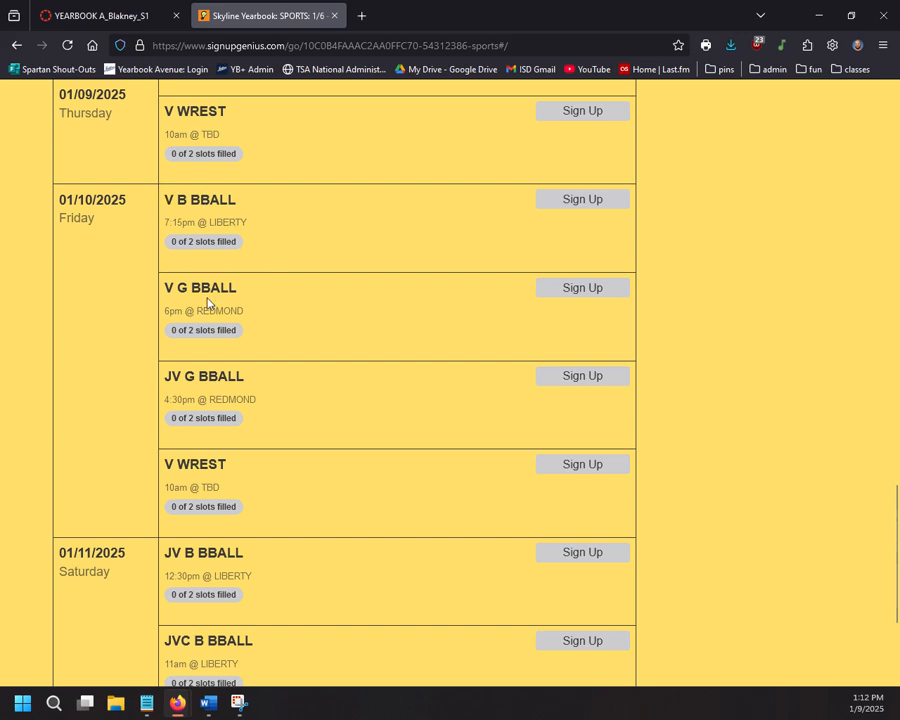
scroll(189, 314, "down", 2)
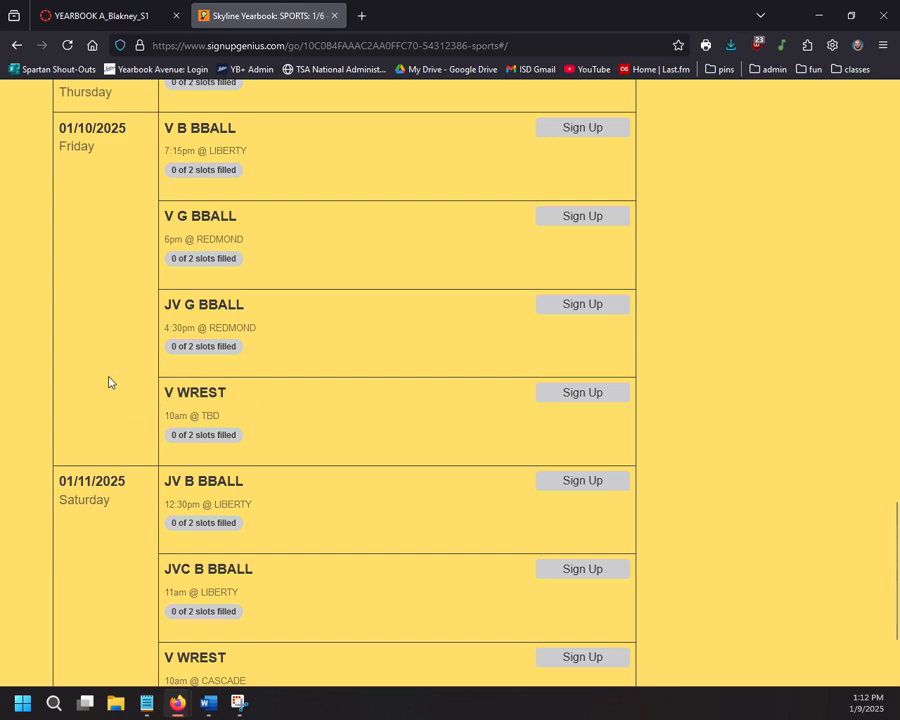
scroll(110, 380, "down", 2)
scroll(268, 384, "down", 2)
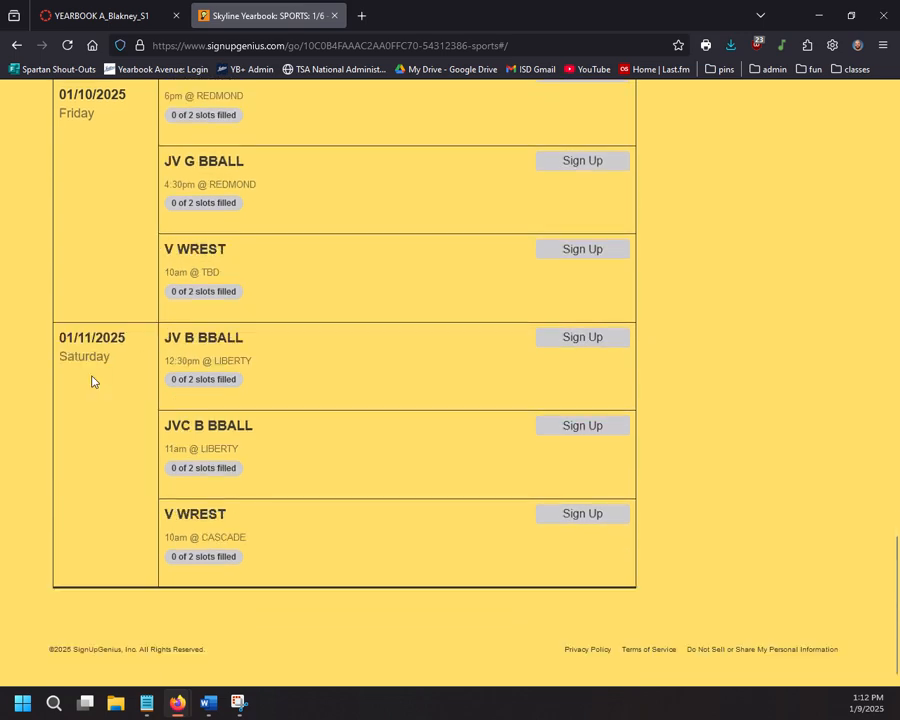
left_click_drag(262, 342, 164, 337)
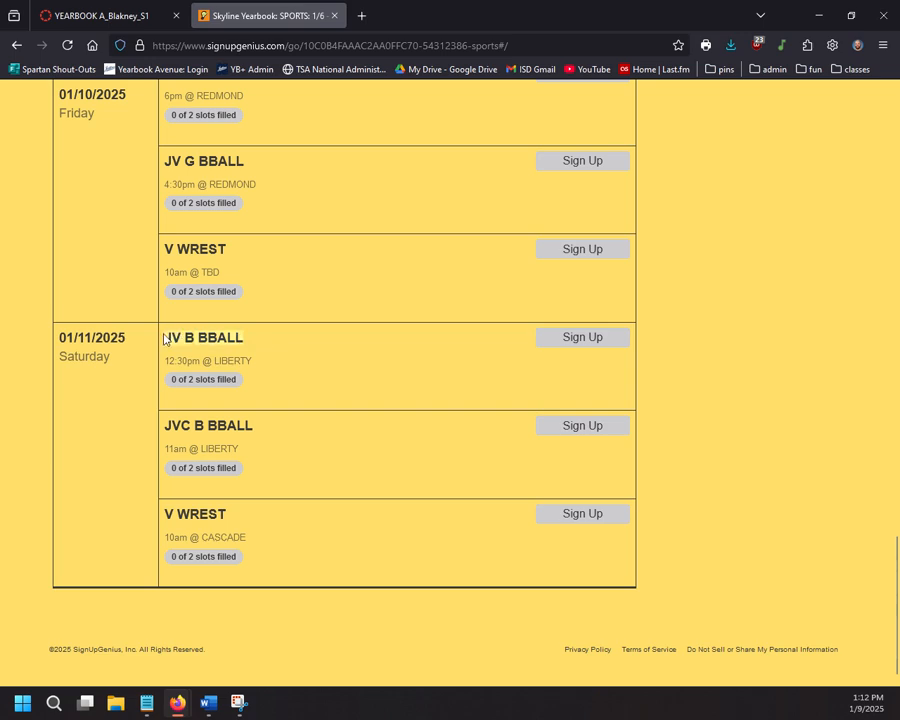
left_click(191, 356)
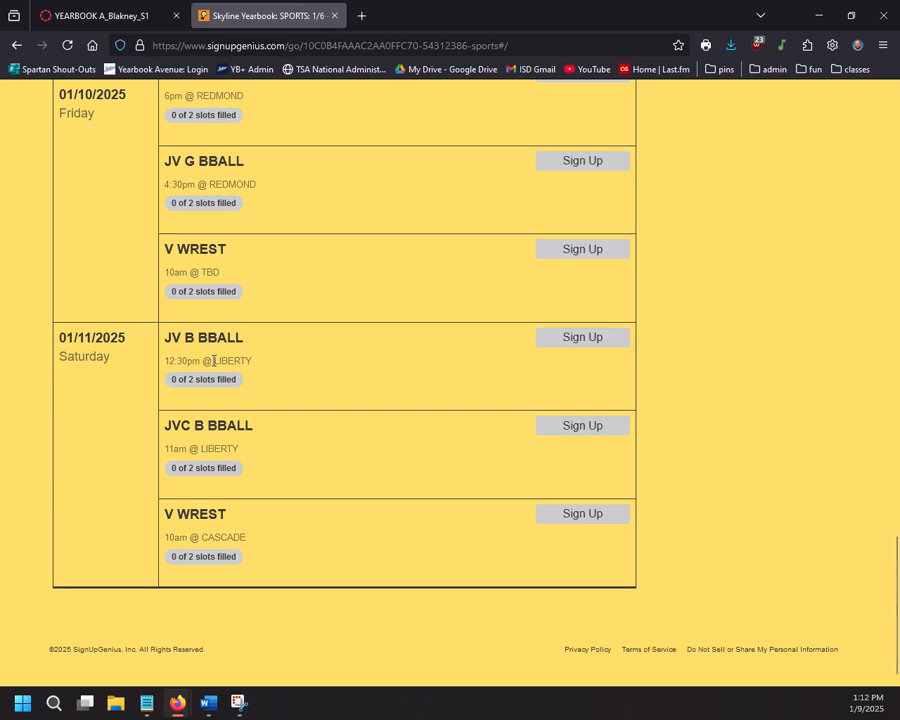
double_click(248, 428)
scroll(190, 445, "down", 1)
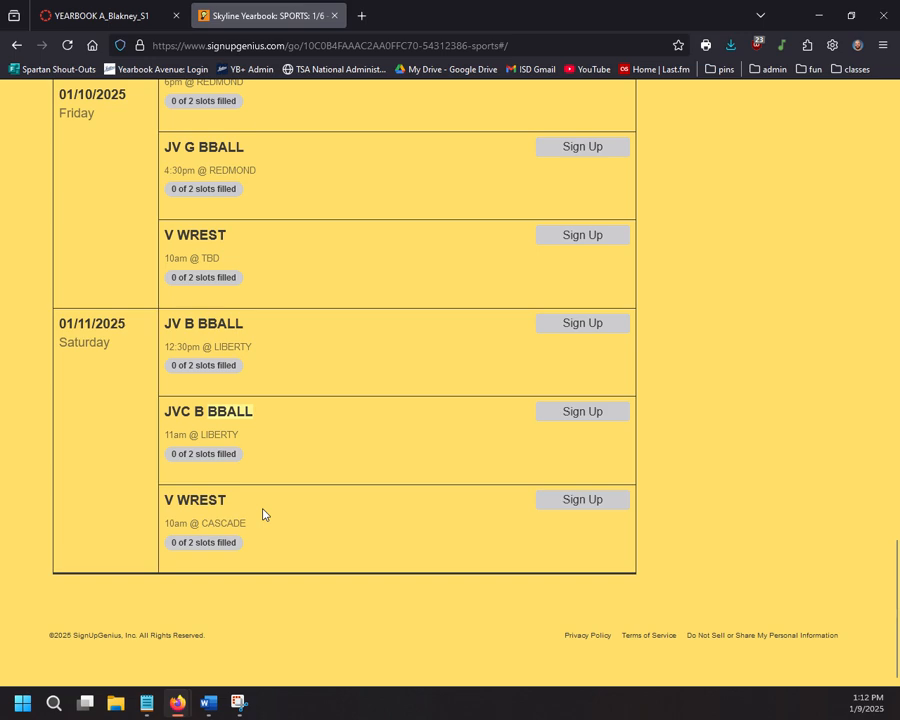
scroll(263, 514, "up", 20)
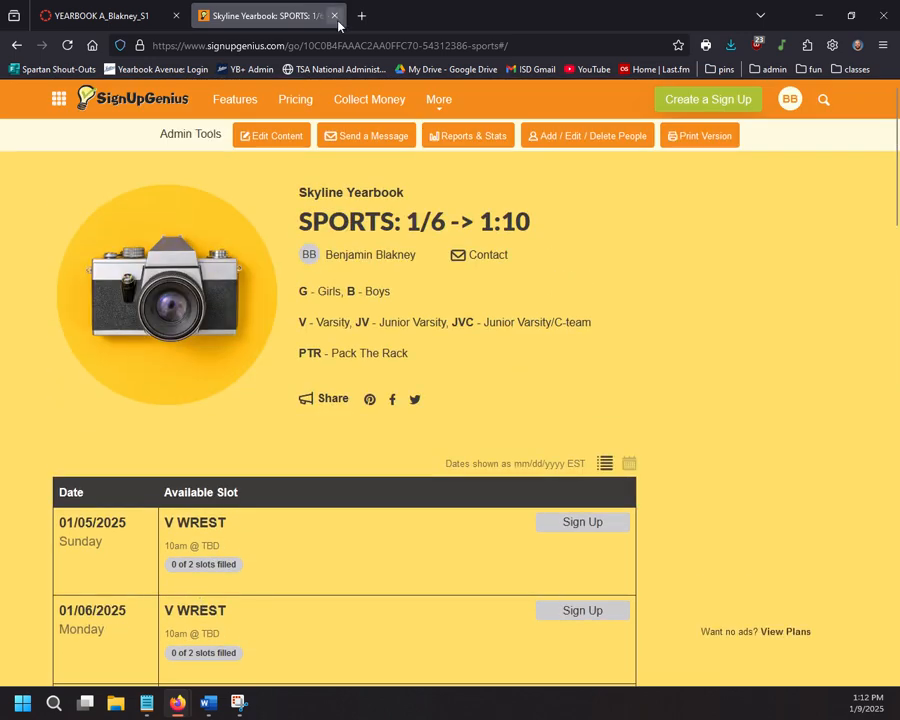
Step: Close the 1/6 sheet and open the SPORTS: 1/13 -> 1/17 sheet from the Canvas syllabus
left_click(334, 15)
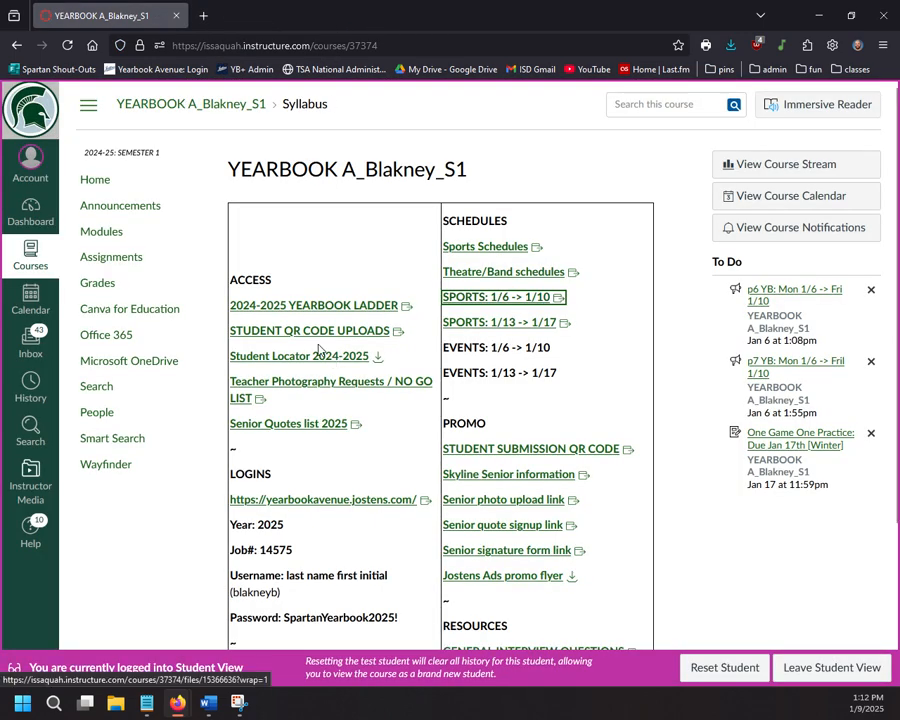
left_click(357, 257)
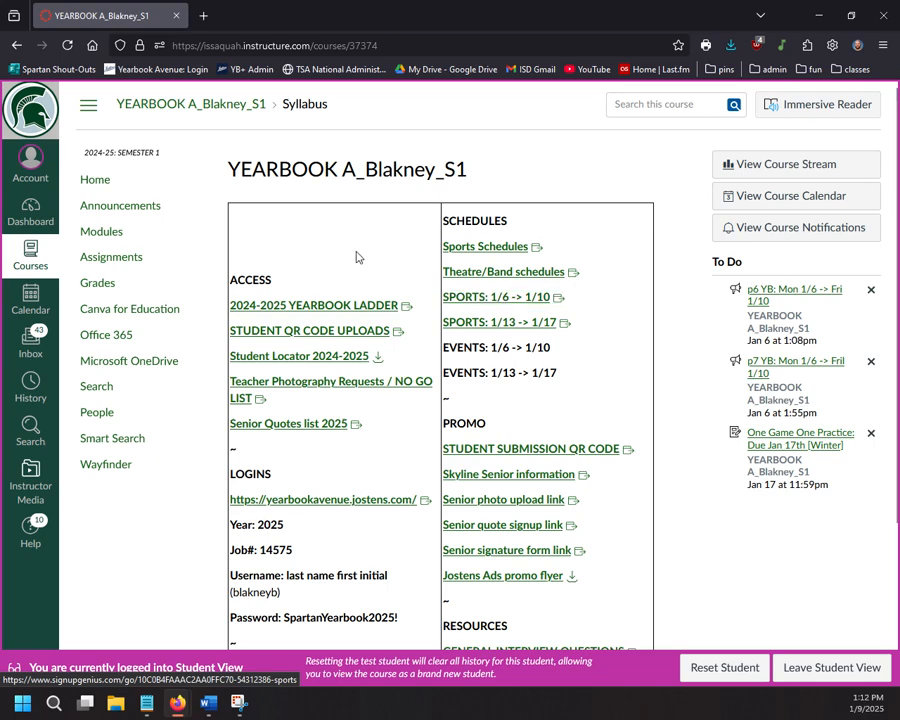
left_click(516, 323)
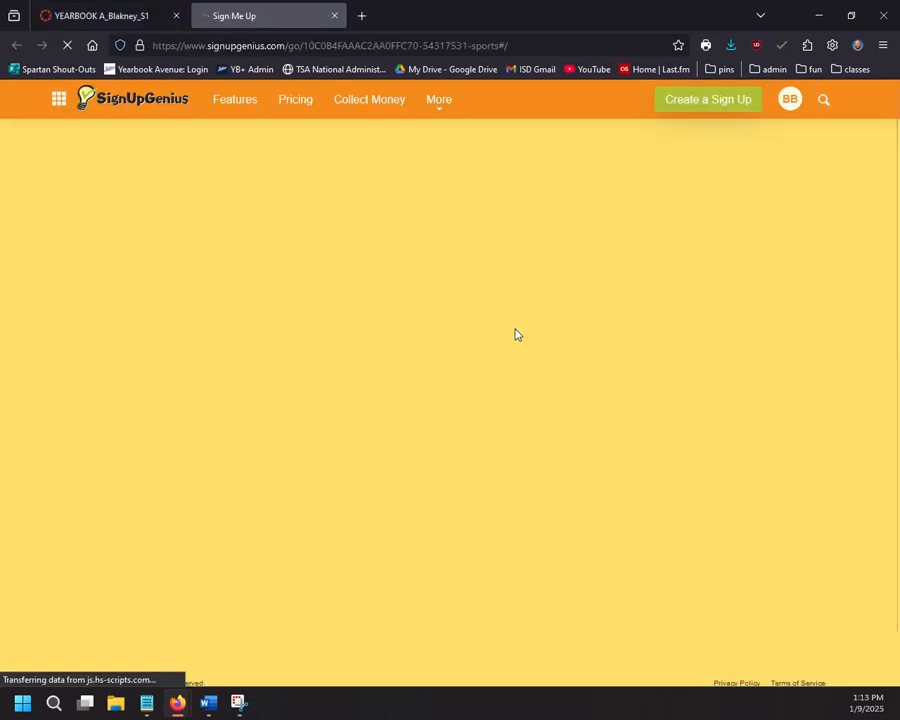
scroll(490, 308, "down", 4)
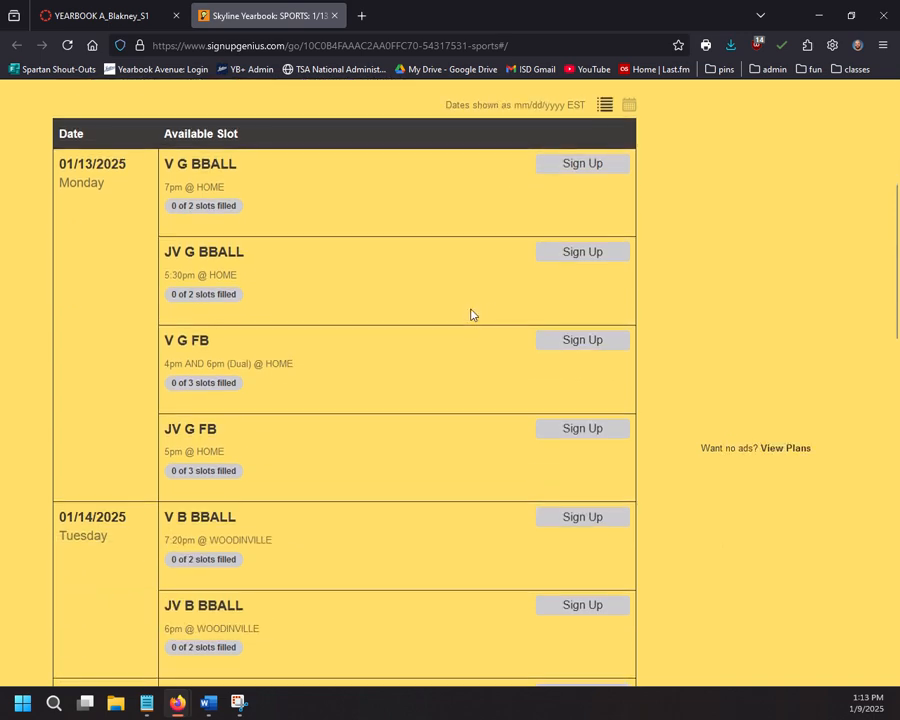
scroll(471, 314, "down", 5)
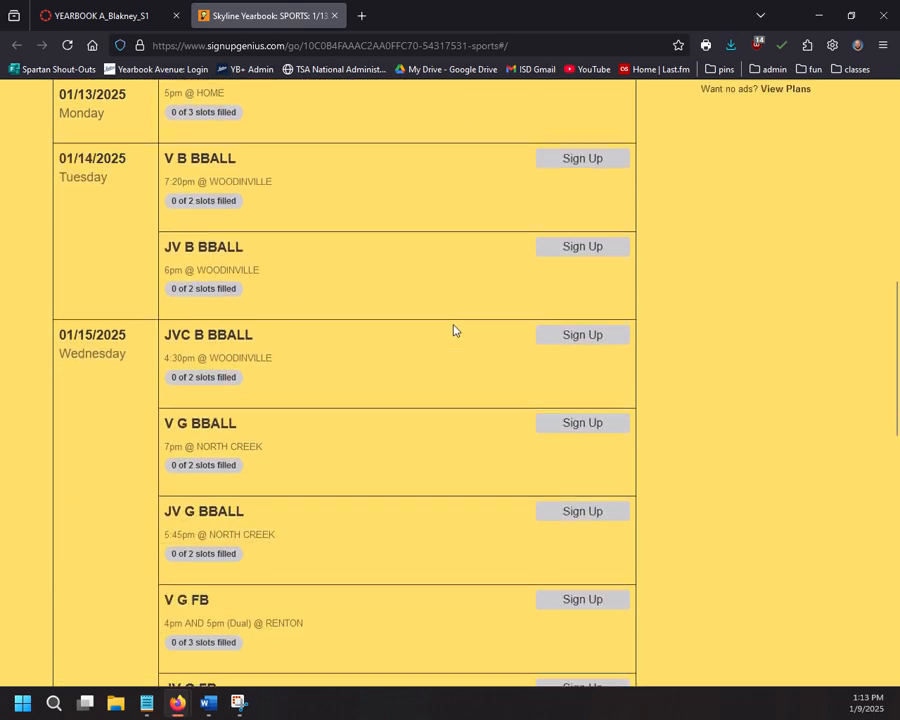
scroll(453, 330, "down", 5)
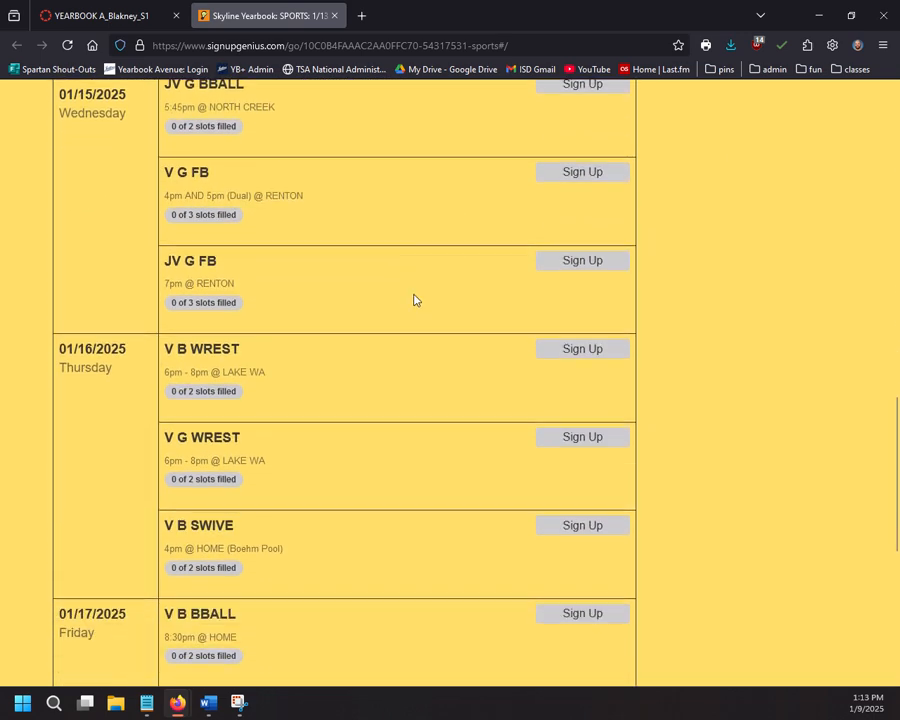
scroll(412, 301, "down", 2)
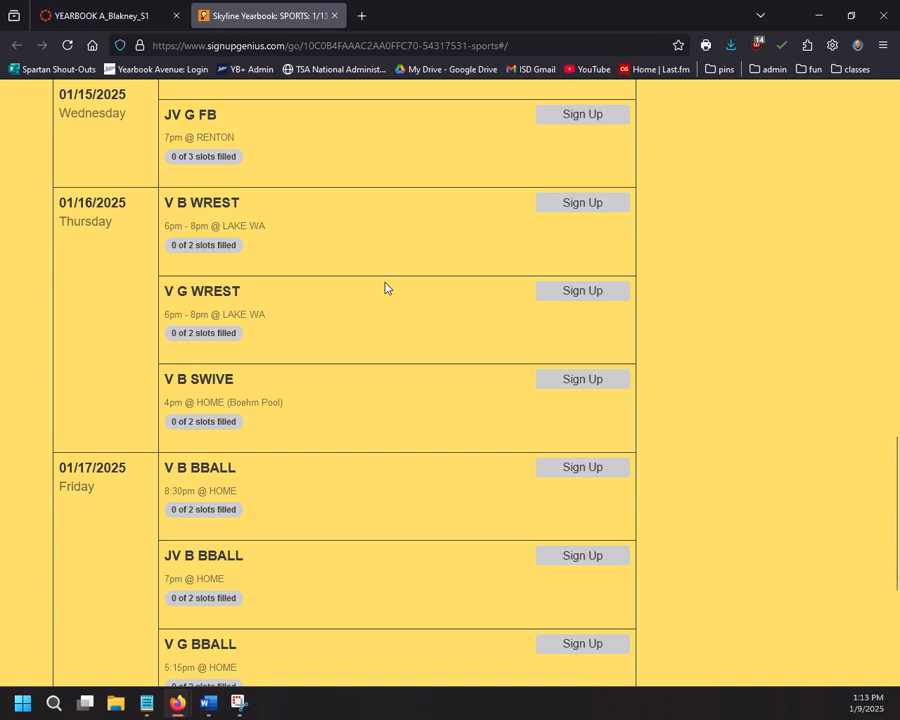
scroll(386, 288, "down", 4)
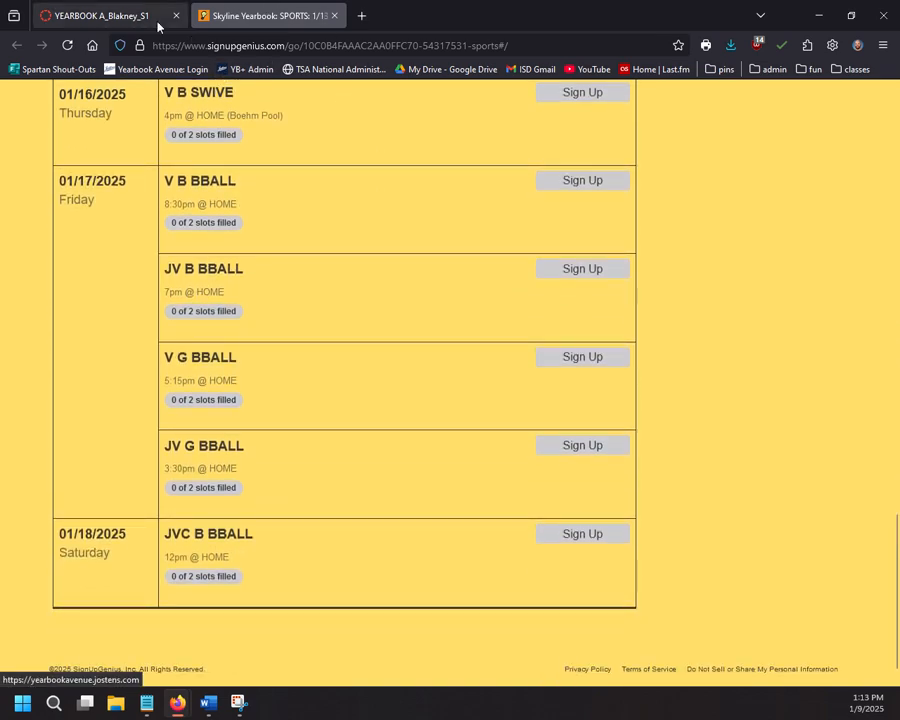
left_click(157, 22)
Step: View the ArbiterLive team list, then return to Canvas and reopen the SPORTS: 1/13 -> 1/17 sheet
left_click(488, 247)
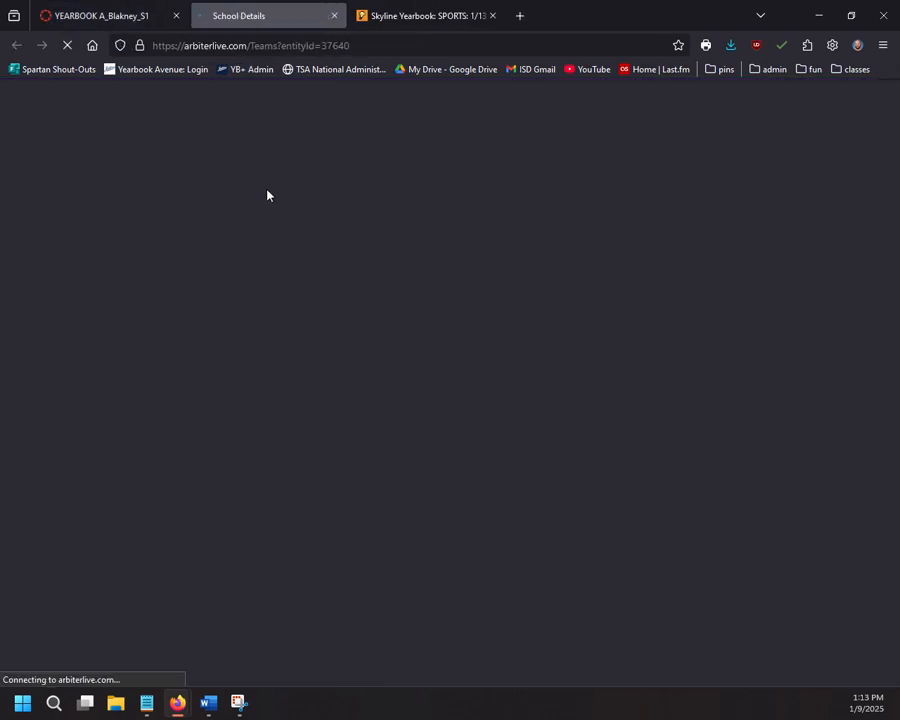
scroll(213, 392, "down", 5)
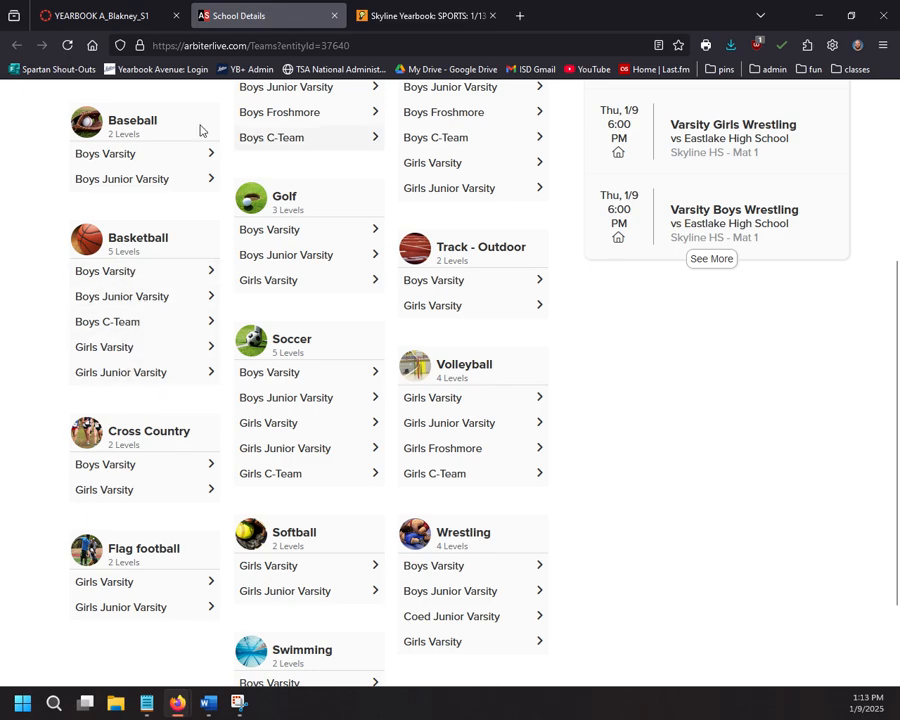
left_click(100, 15)
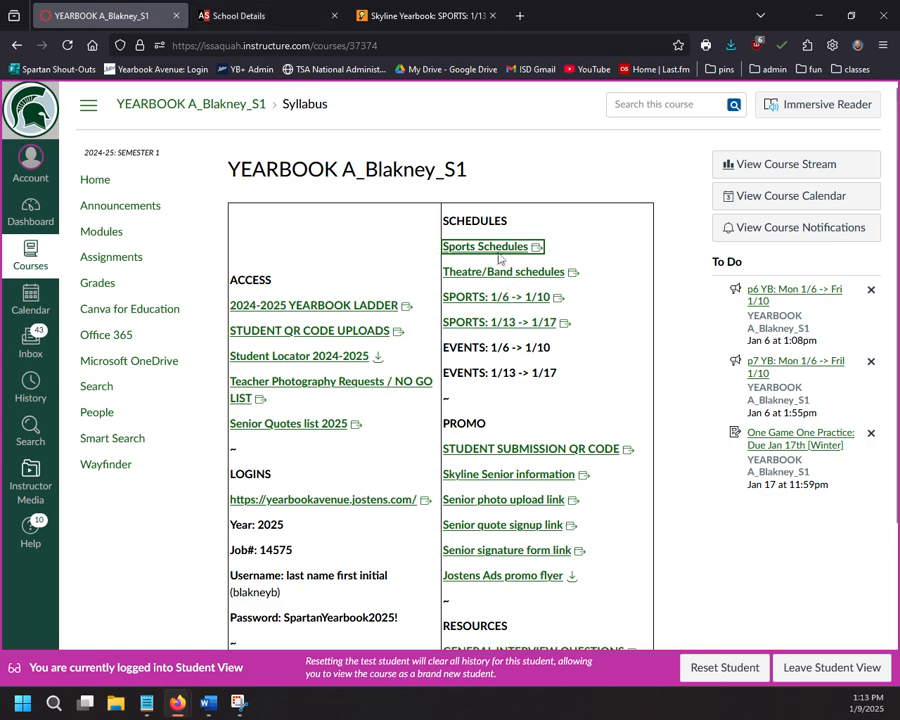
left_click(512, 300)
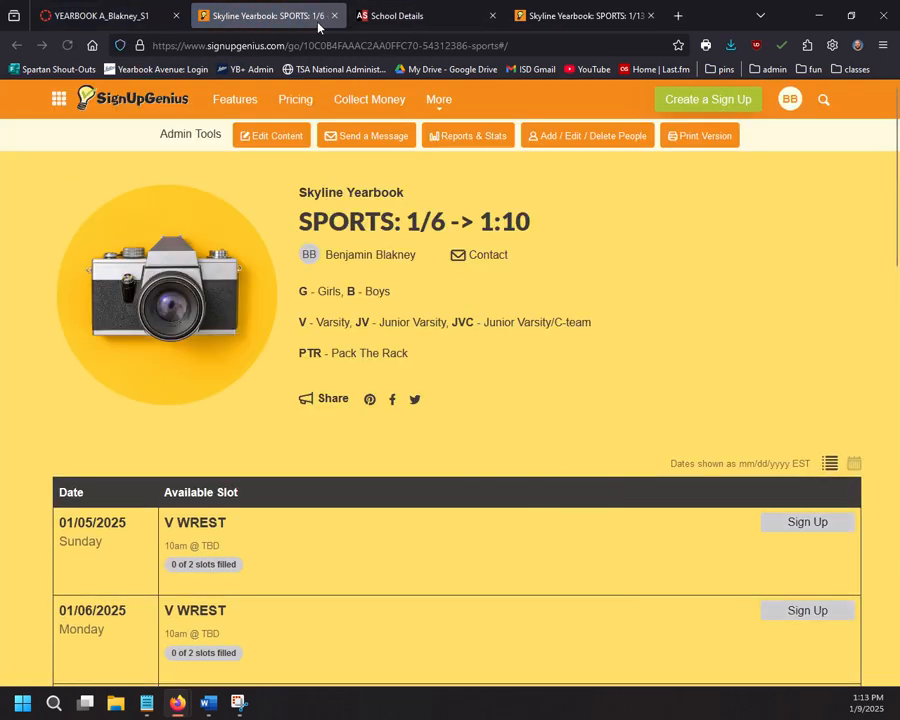
left_click(333, 16)
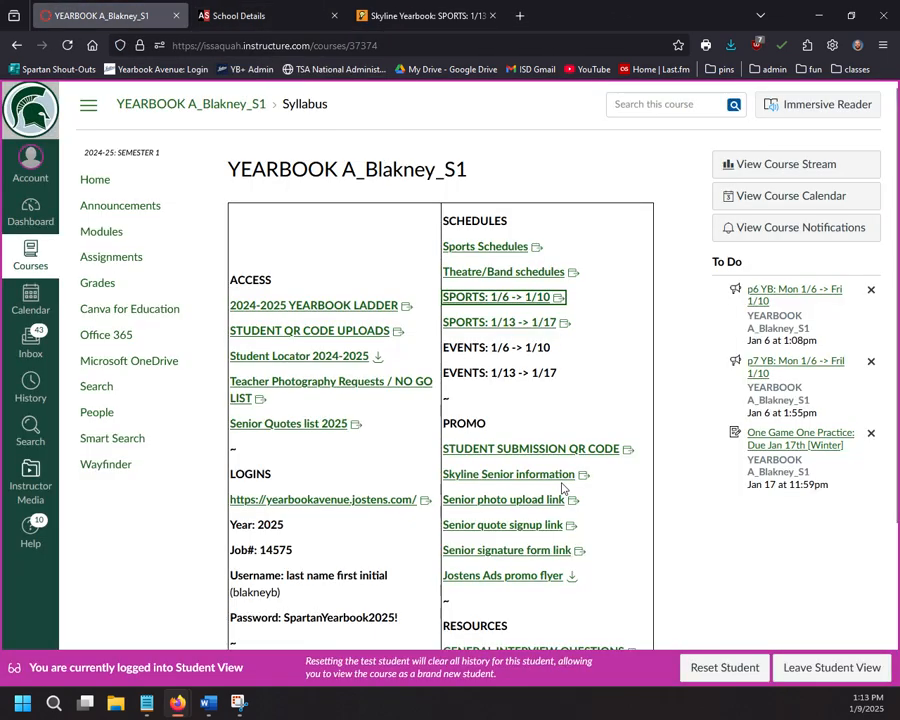
left_click(518, 326)
Step: Scroll through the 01/13–01/16 game slots to the unfilled 01/15 V G BBALL at NORTH CREEK
scroll(331, 243, "down", 4)
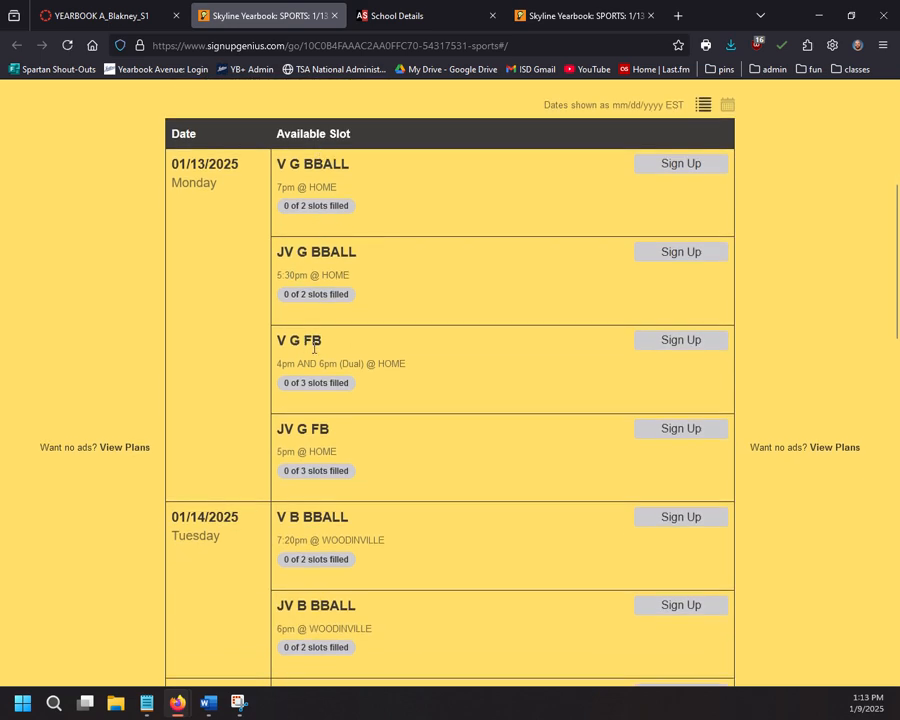
scroll(304, 361, "down", 1)
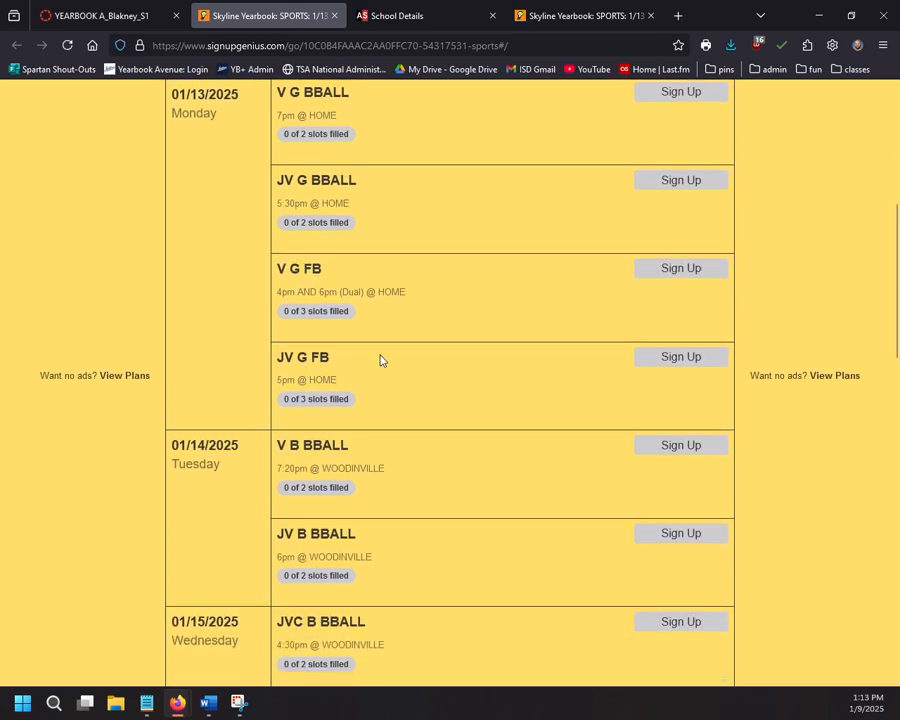
scroll(380, 360, "down", 2)
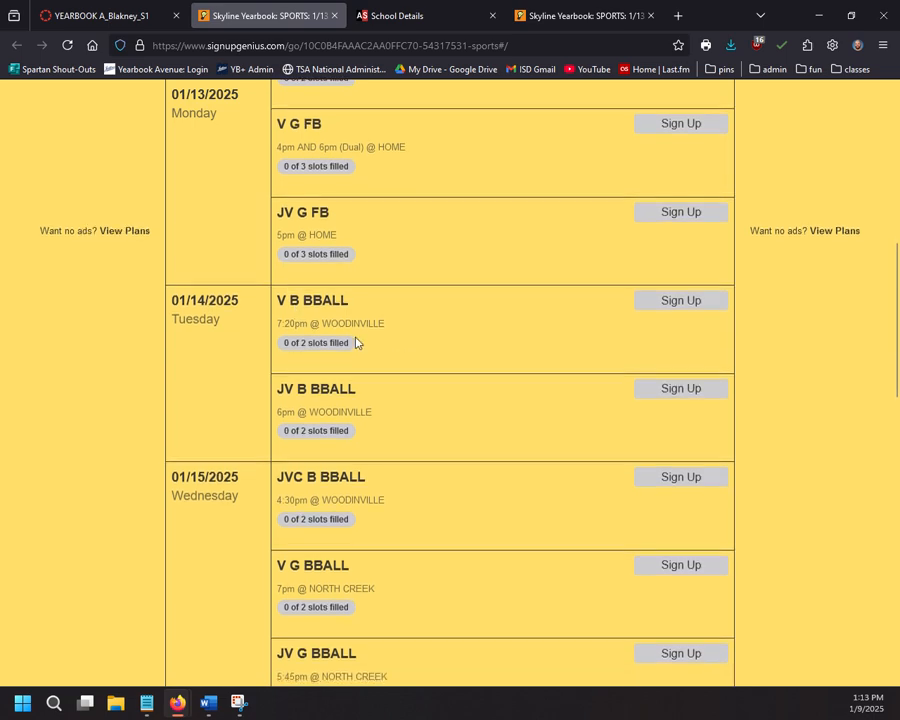
scroll(360, 345, "down", 4)
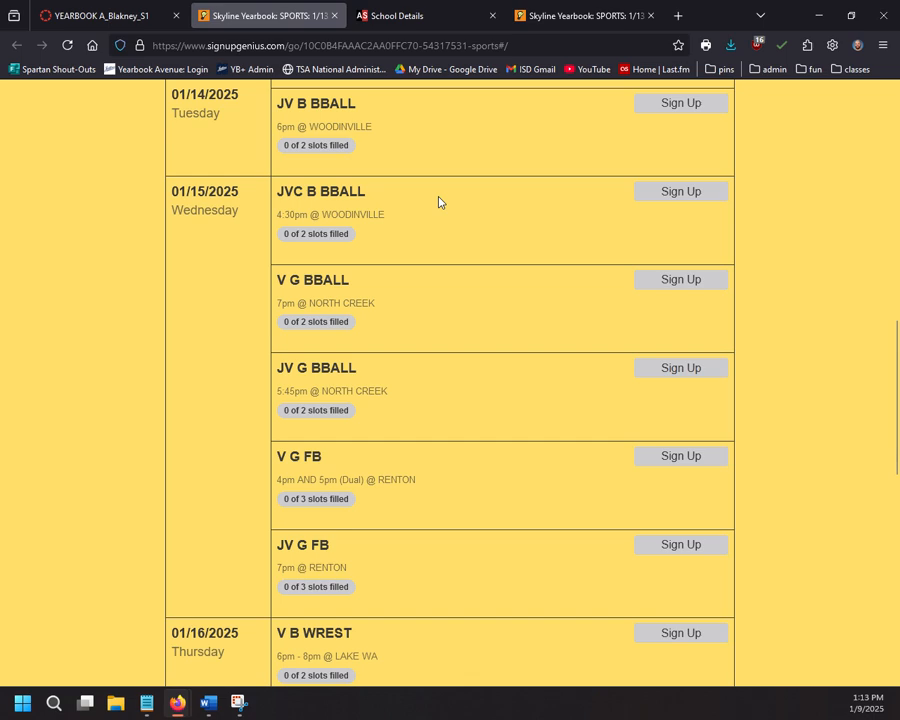
scroll(438, 202, "down", 1)
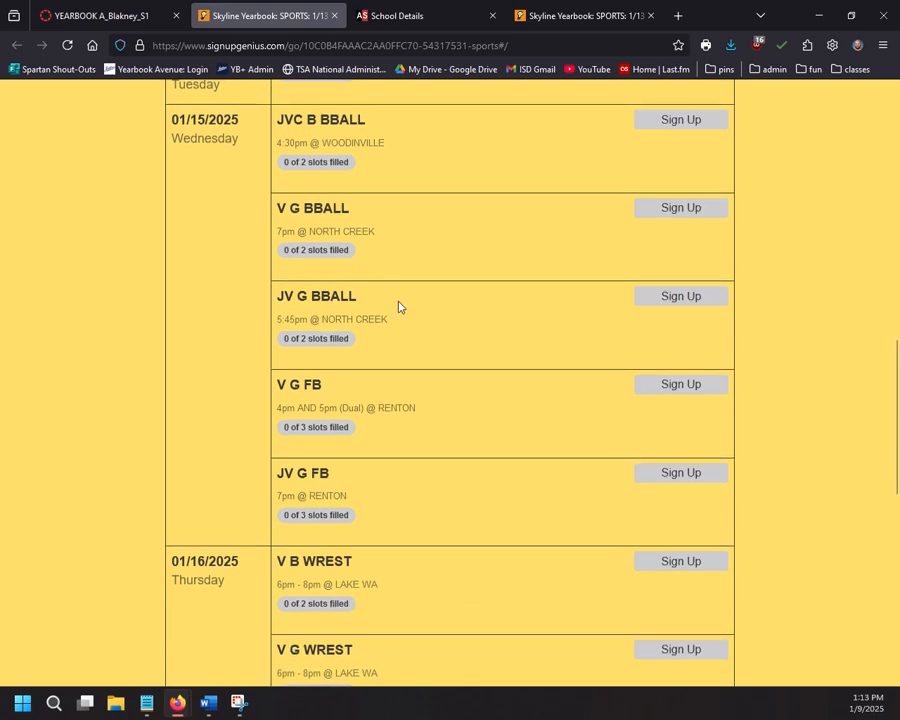
Step: Return to the top of the 1/13 sheet, check the School Details tab, then browse the Canvas syllabus
scroll(434, 356, "up", 10)
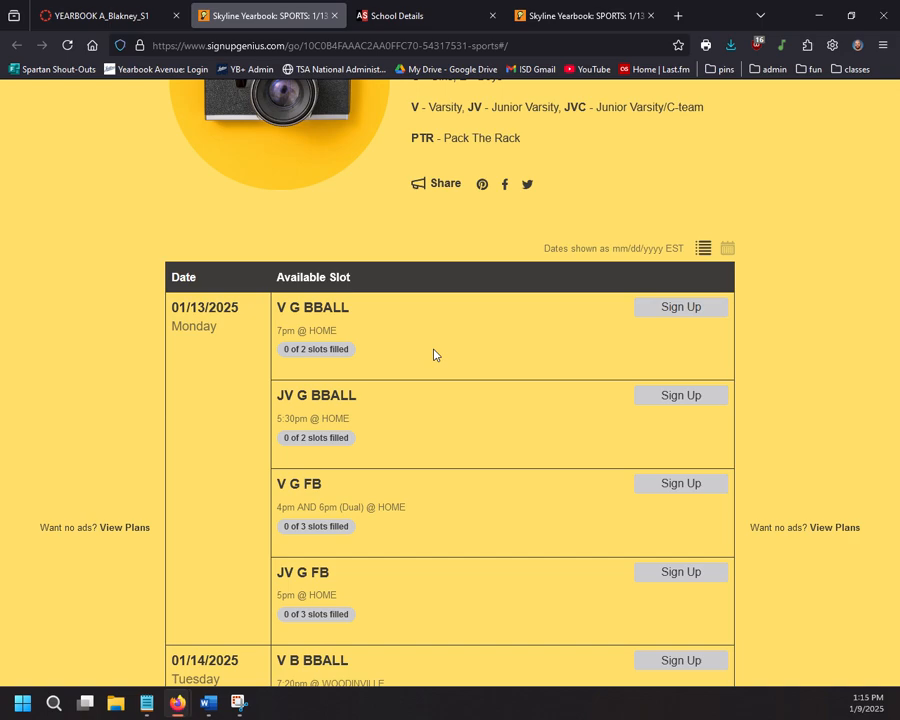
left_click(356, 26)
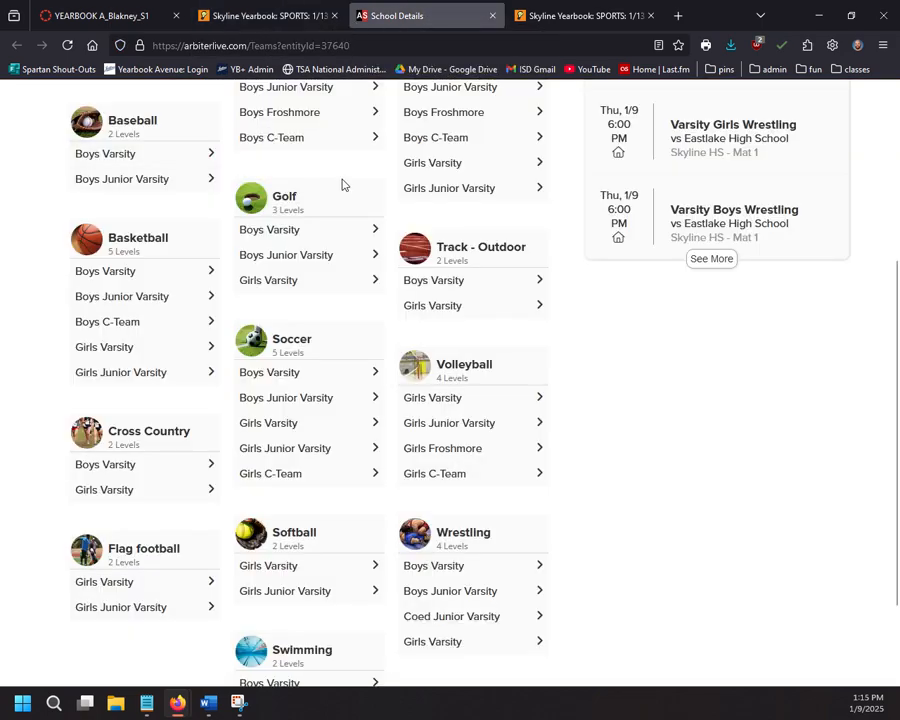
key("ctrl+1")
scroll(300, 312, "down", 4)
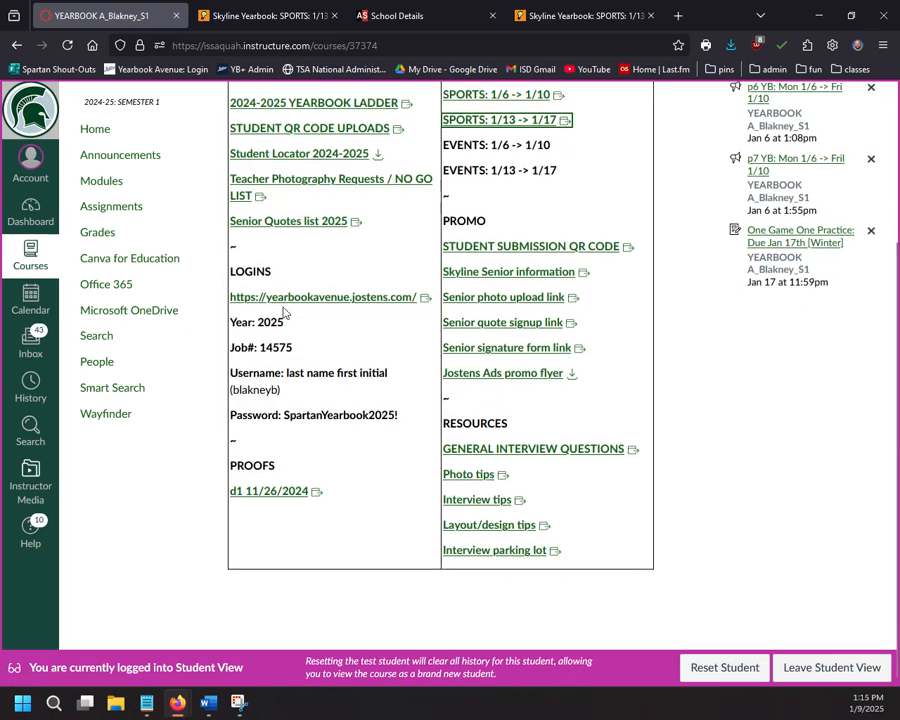
scroll(290, 460, "up", 3)
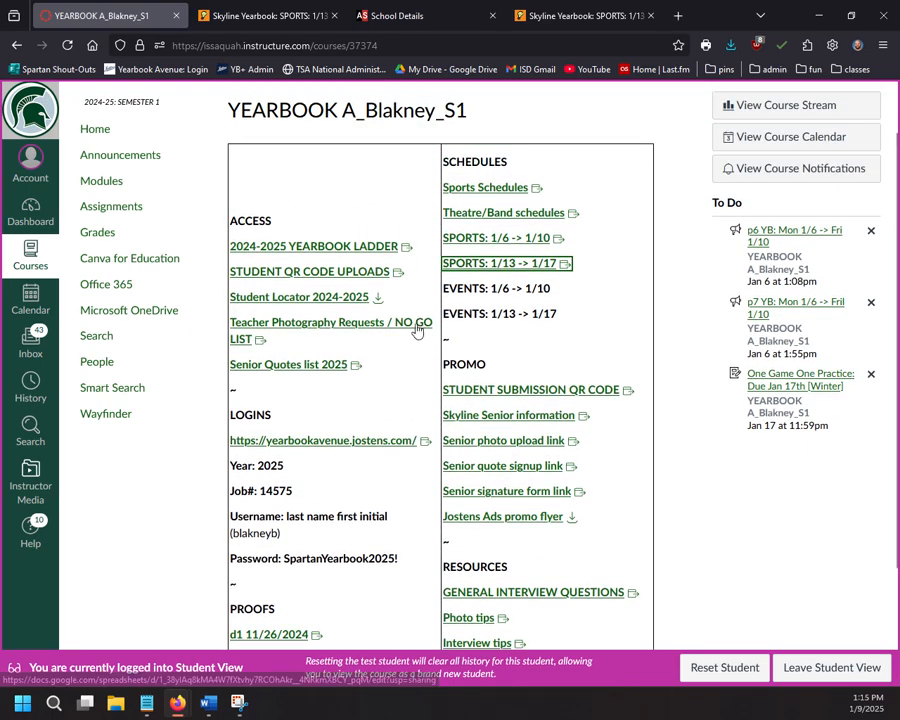
scroll(243, 405, "down", 3)
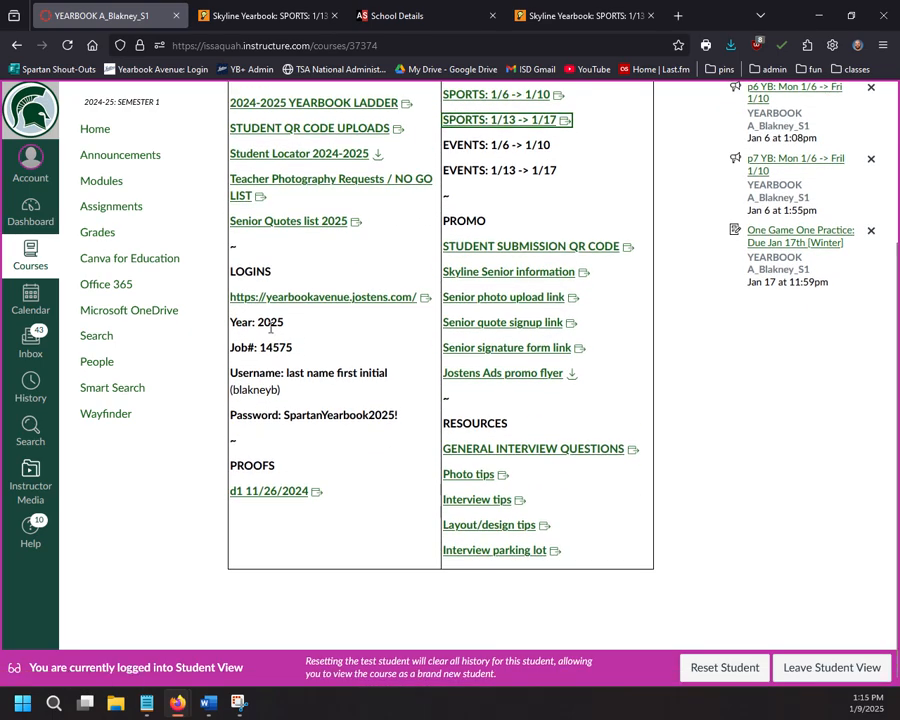
scroll(270, 328, "up", 4)
Step: Open Yearbook Avenue from the syllabus and log in with the yearbook job number
left_click(318, 495)
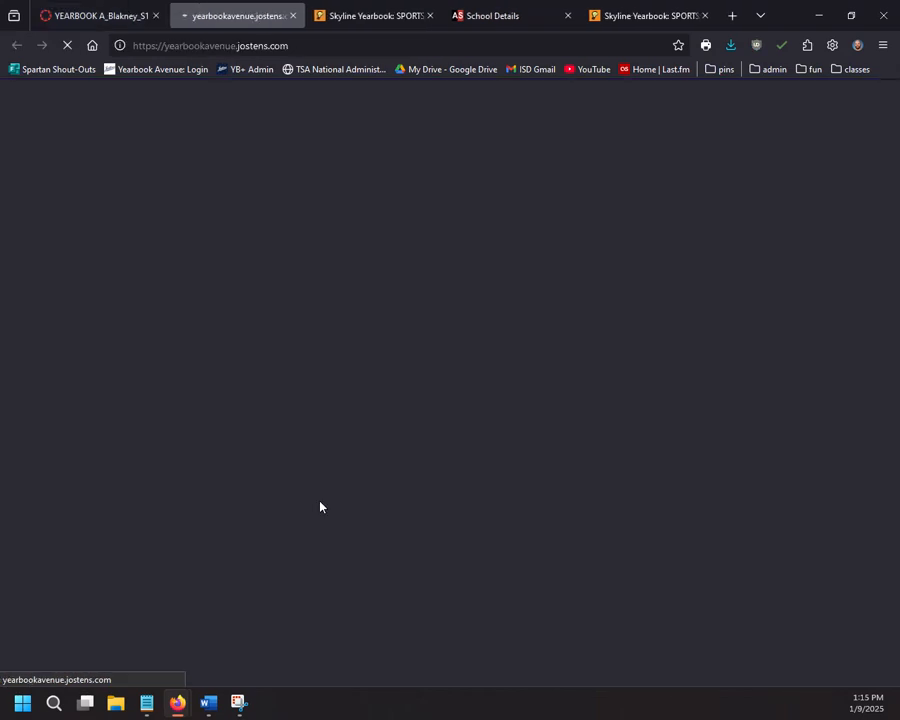
left_click(170, 214)
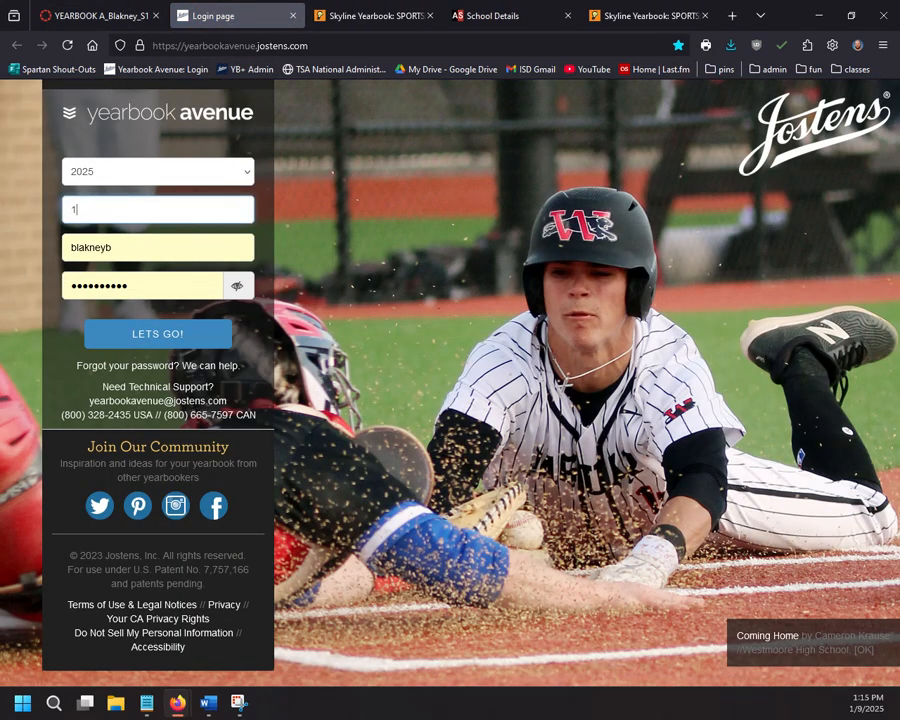
key("Return")
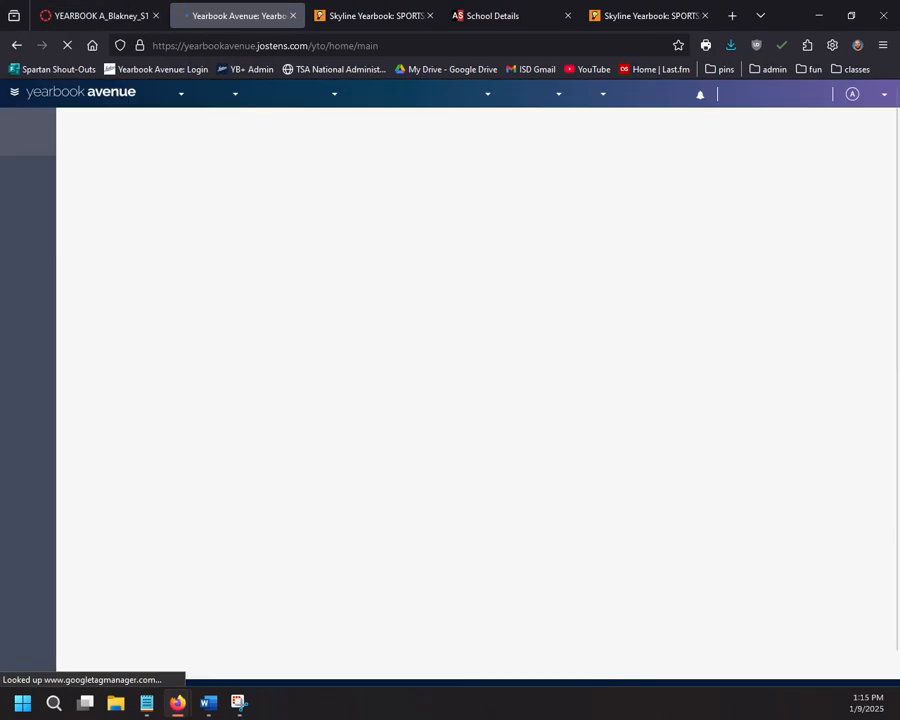
Step: Go to the Page Ladder, then open the Image Library from the CREATE menu
left_click(238, 97)
left_click(235, 151)
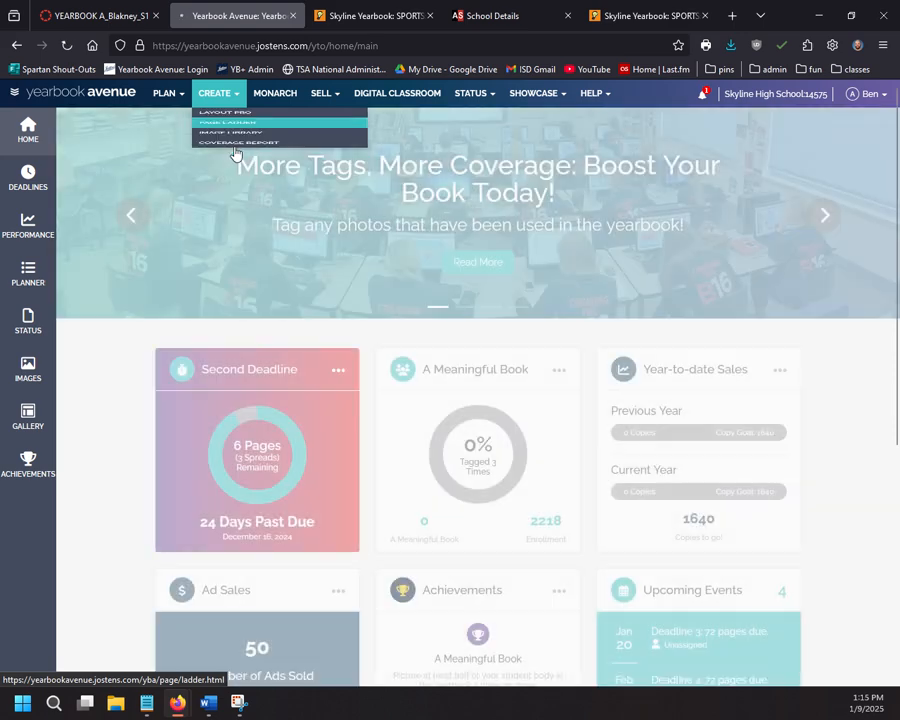
left_click(214, 93)
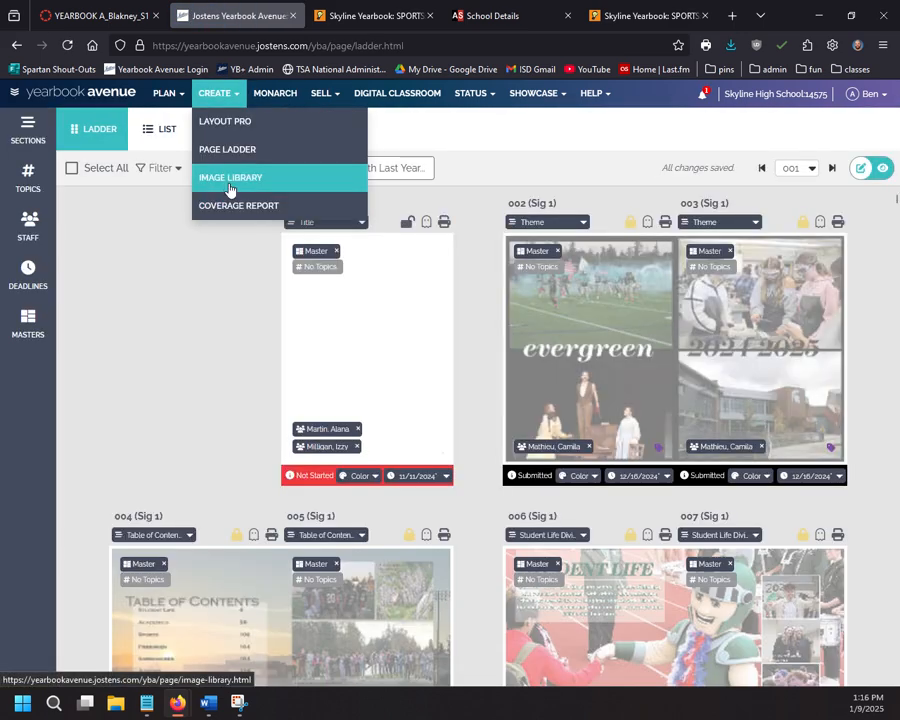
left_click(230, 187)
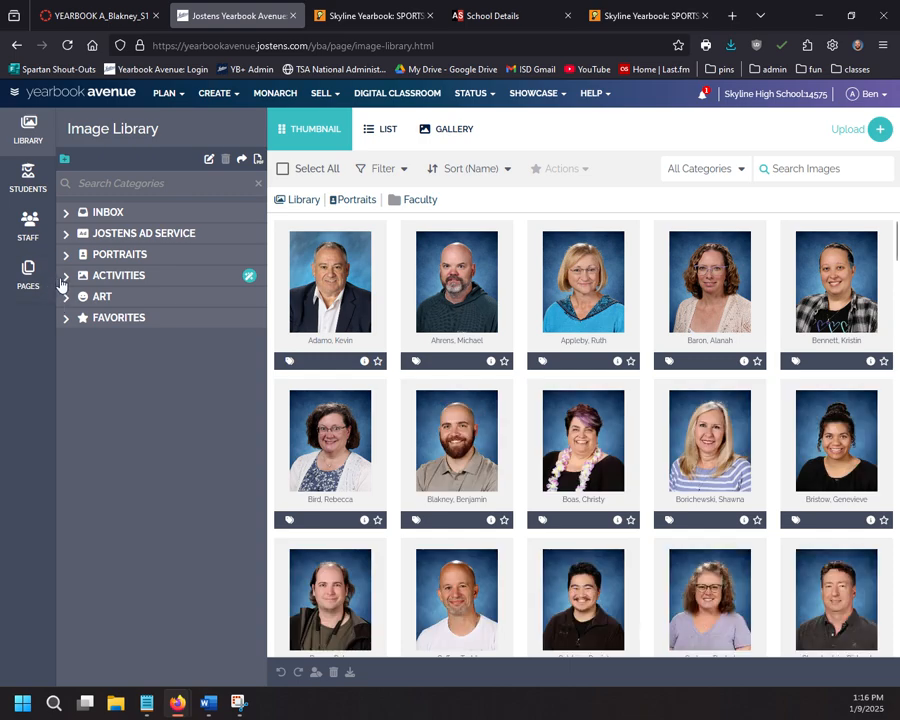
Step: Expand Activities and Academics, select Clubs And Organizations, and show its context menu
left_click(62, 280)
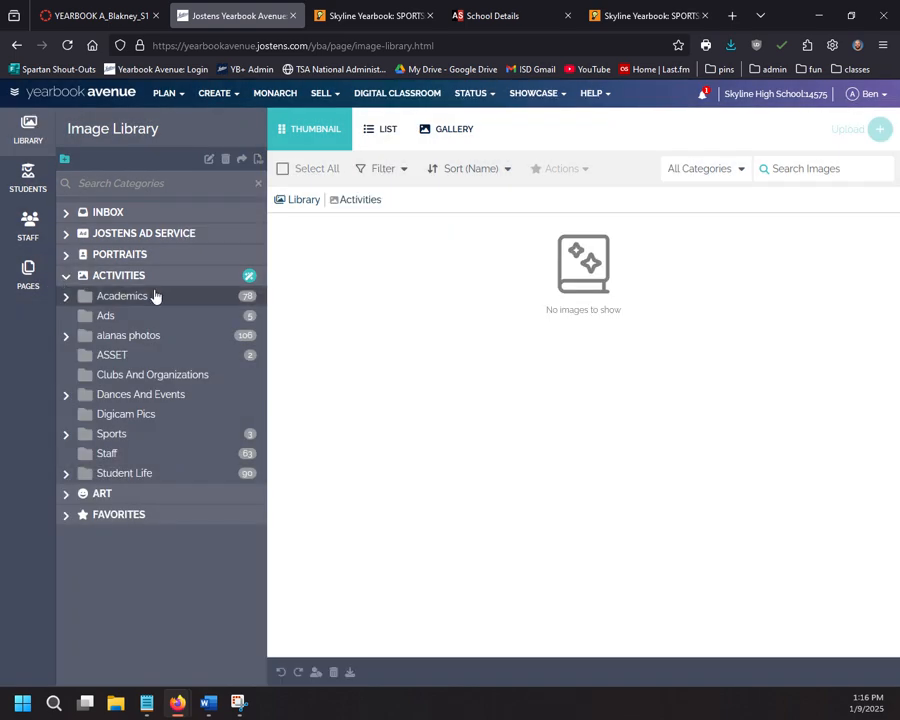
left_click(64, 298)
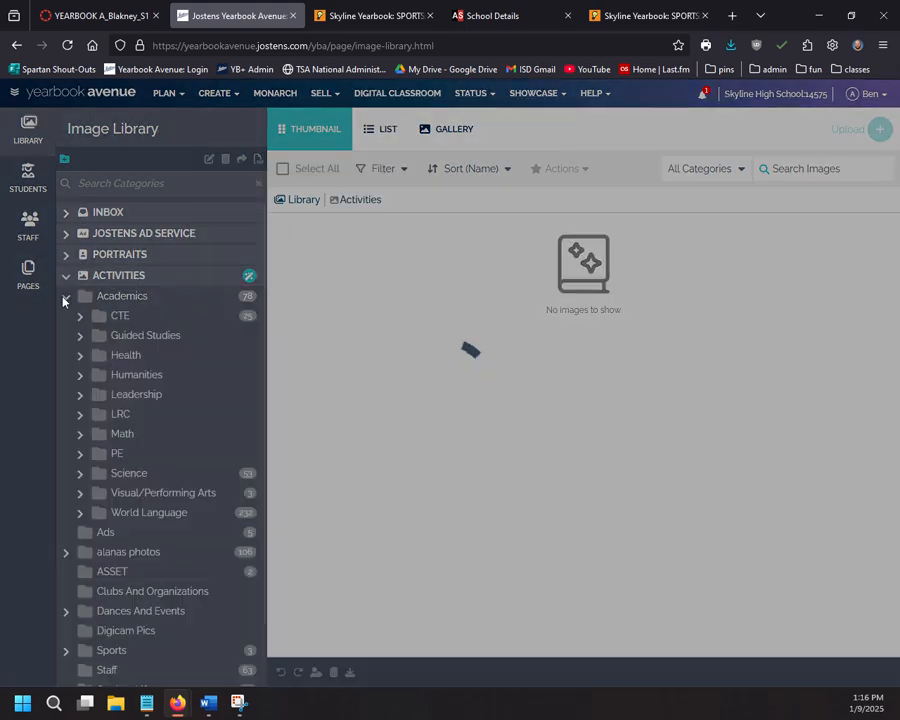
scroll(110, 380, "down", 1)
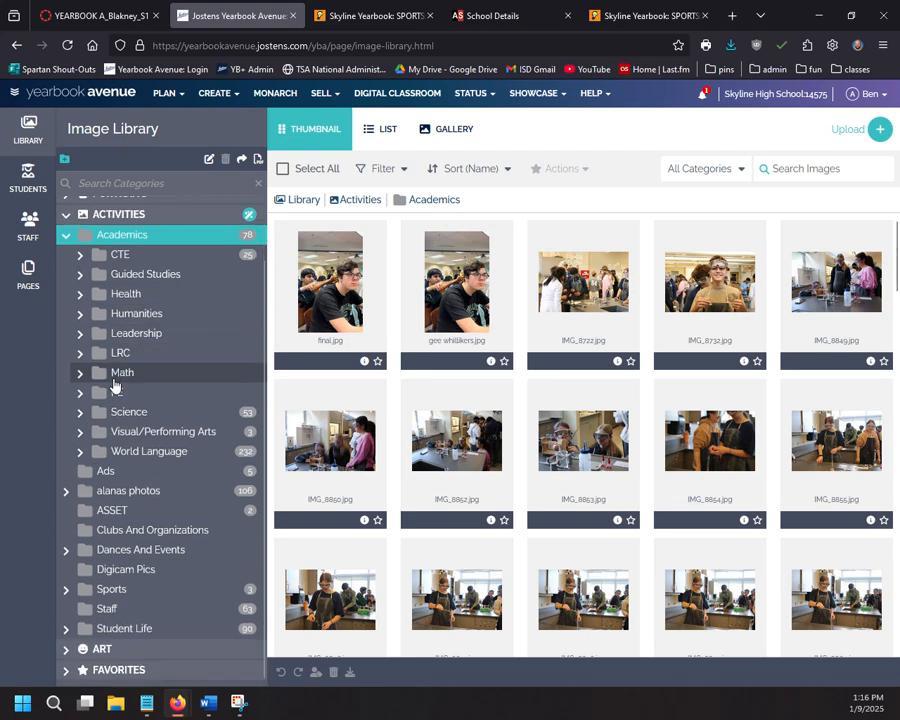
left_click(72, 541)
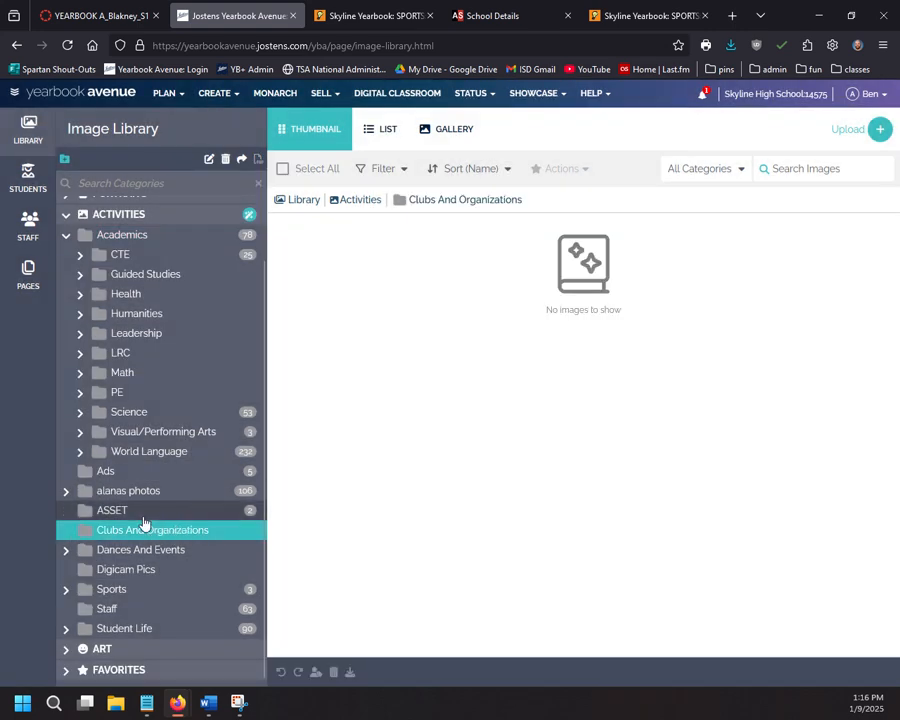
right_click(195, 540)
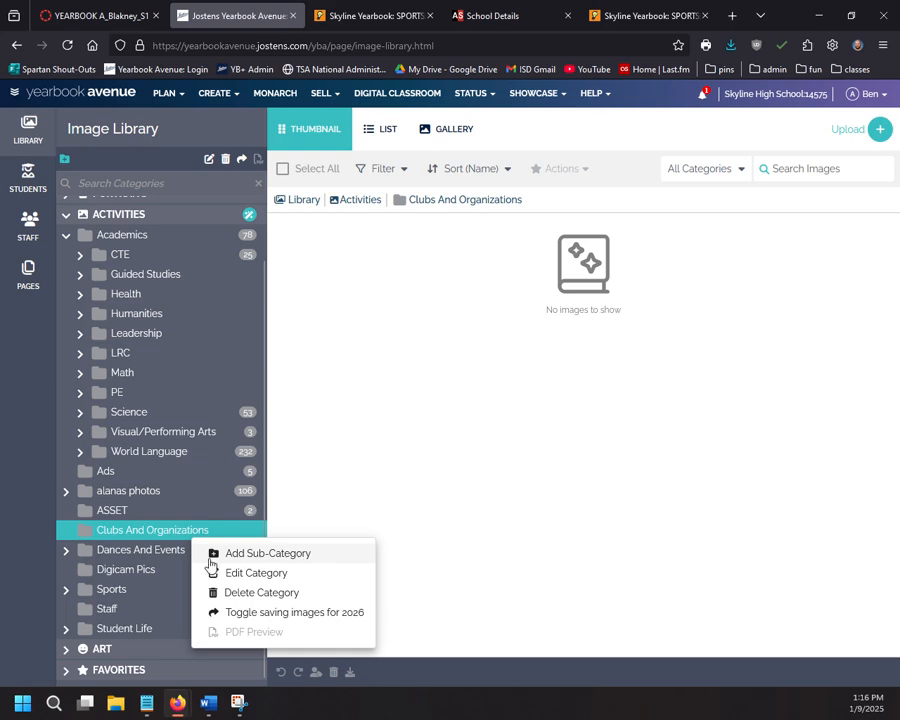
Step: Create a TSA subcategory under Clubs And Organizations and expand the folder to show it
left_click(262, 558)
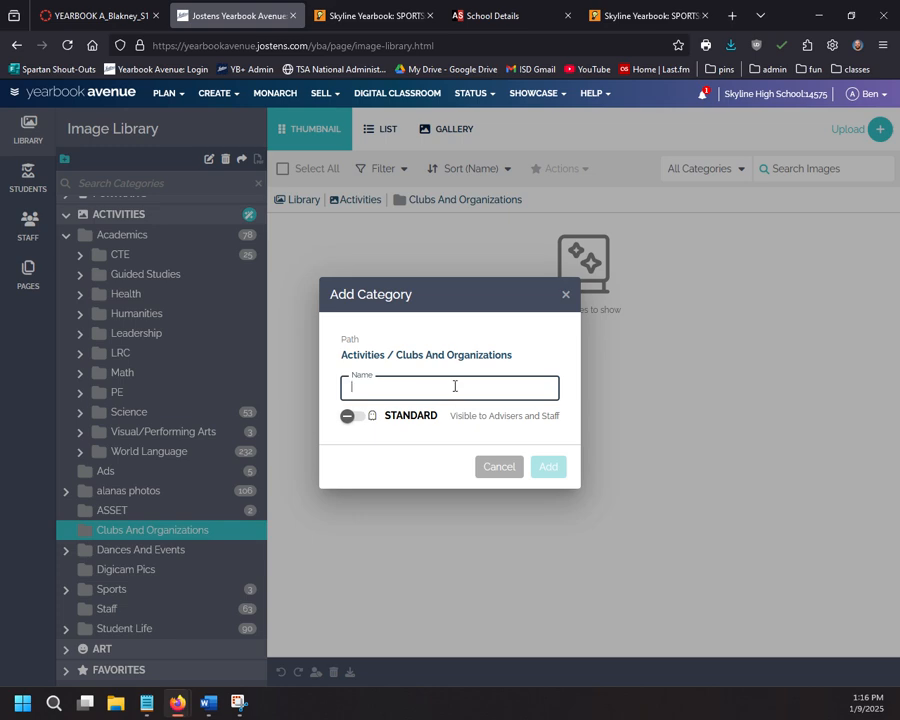
type("TSA")
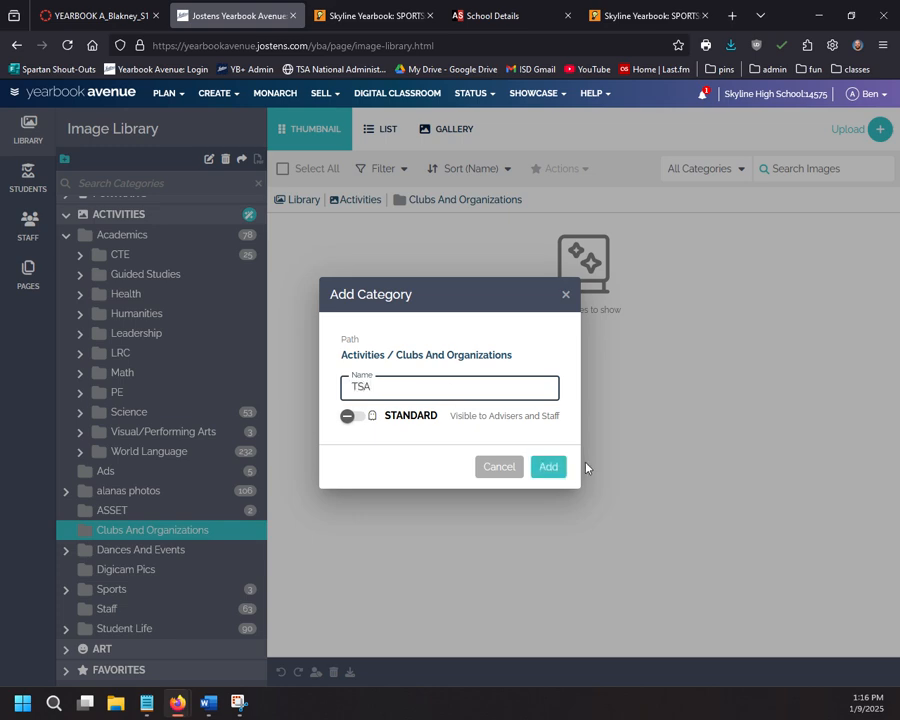
left_click(550, 467)
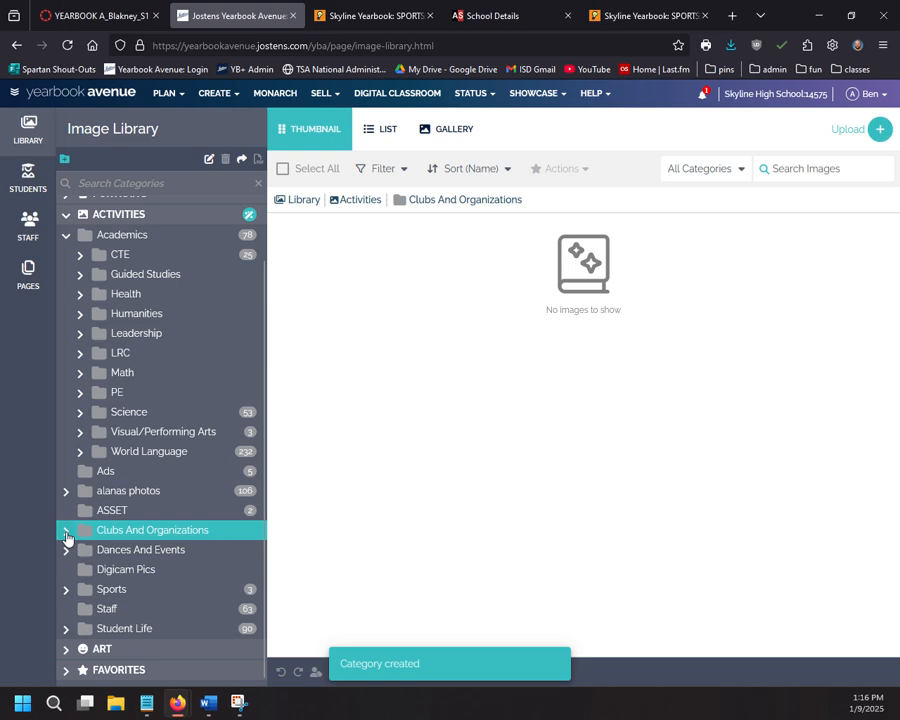
left_click(66, 531)
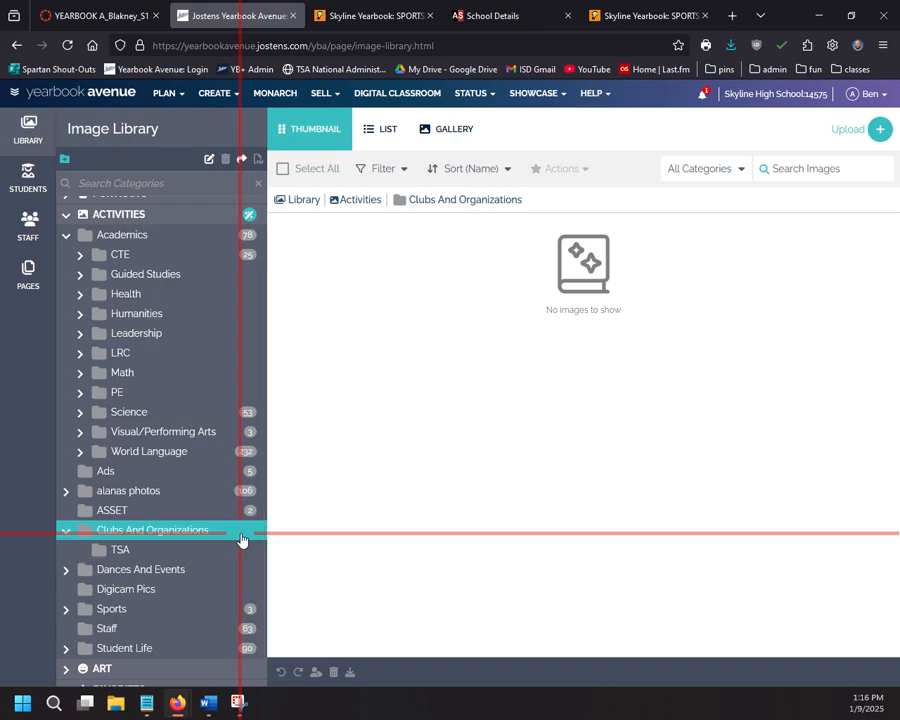
Step: Add a Forensics sub-category under Clubs And Organizations
right_click(240, 539)
left_click(288, 546)
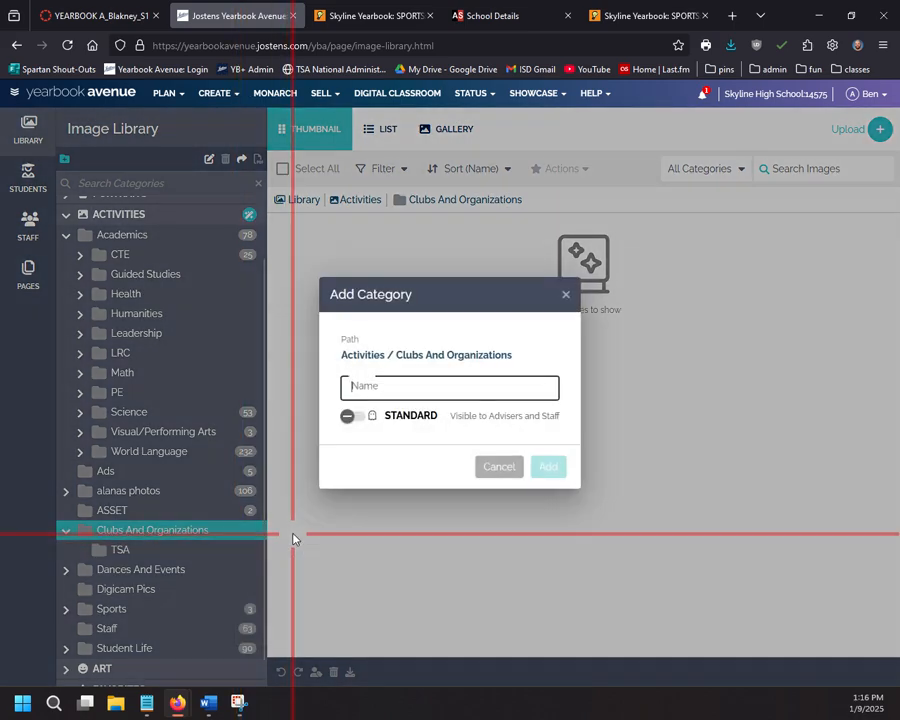
left_click(490, 467)
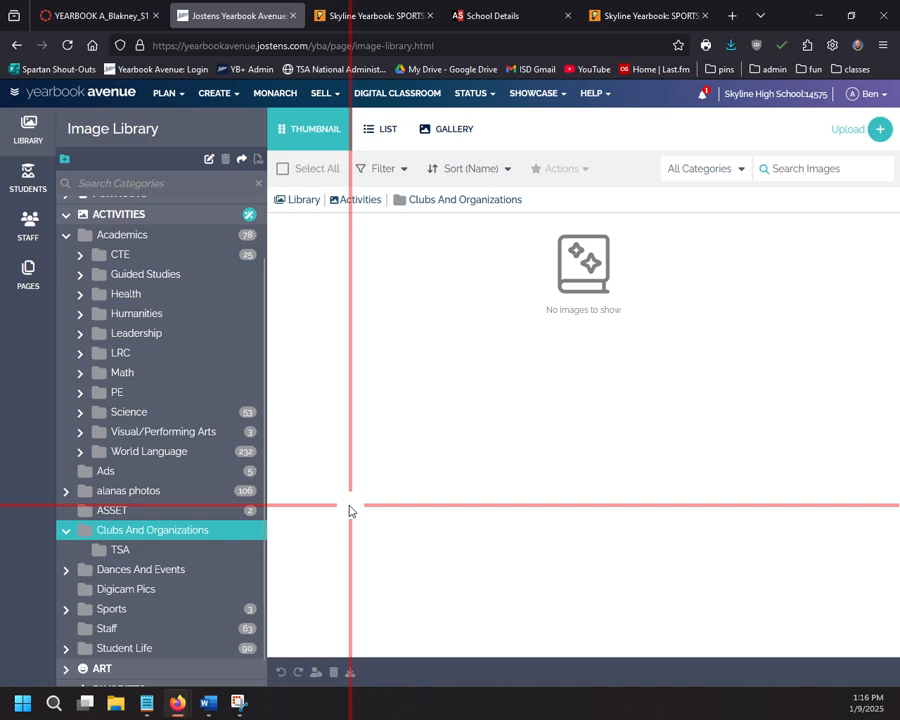
right_click(196, 538)
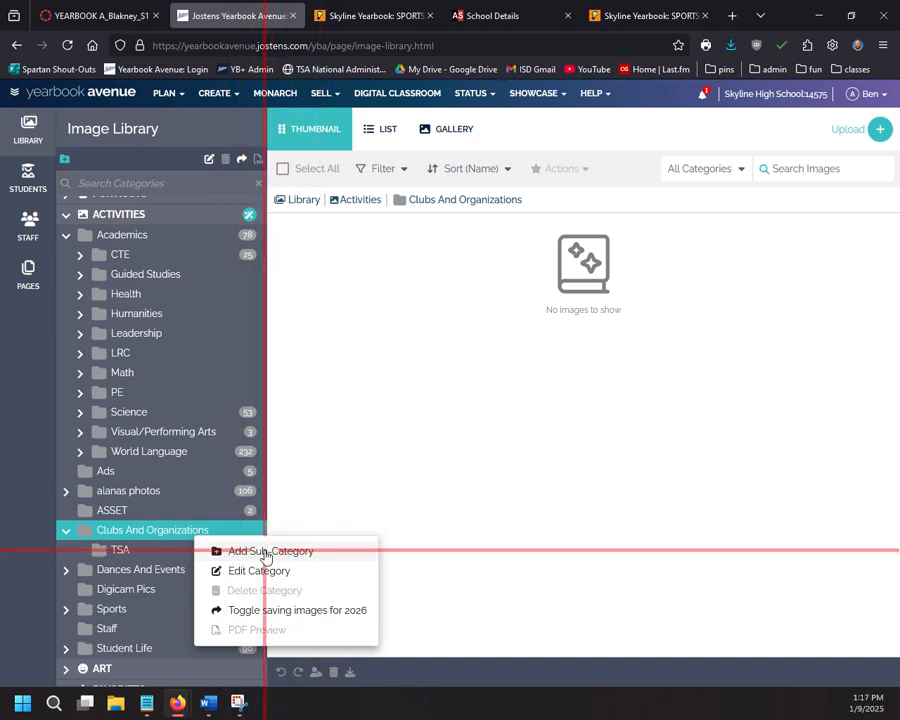
left_click(265, 556)
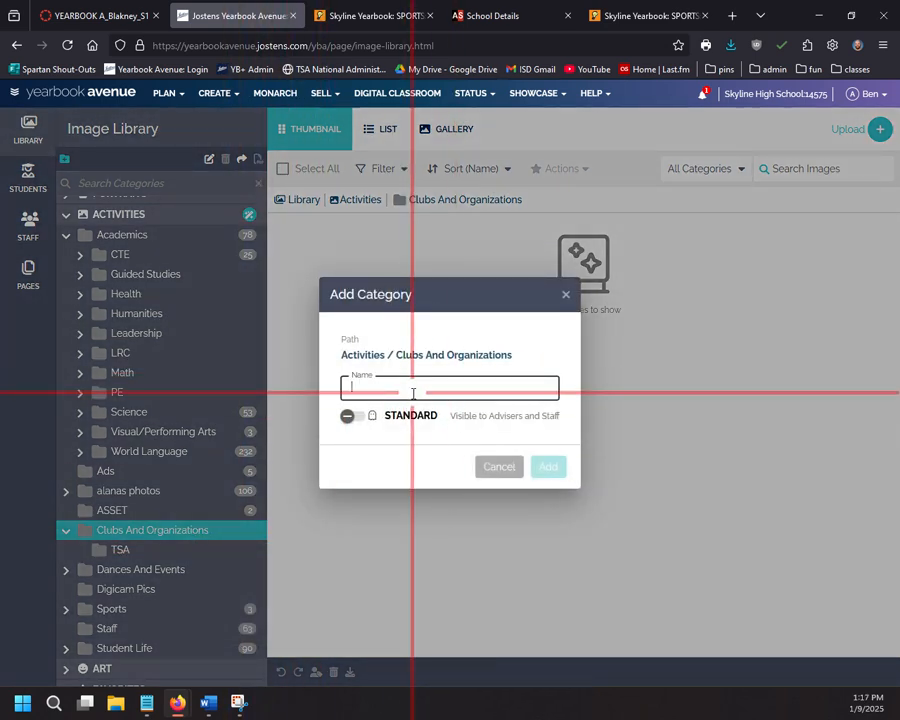
type("Foresn")
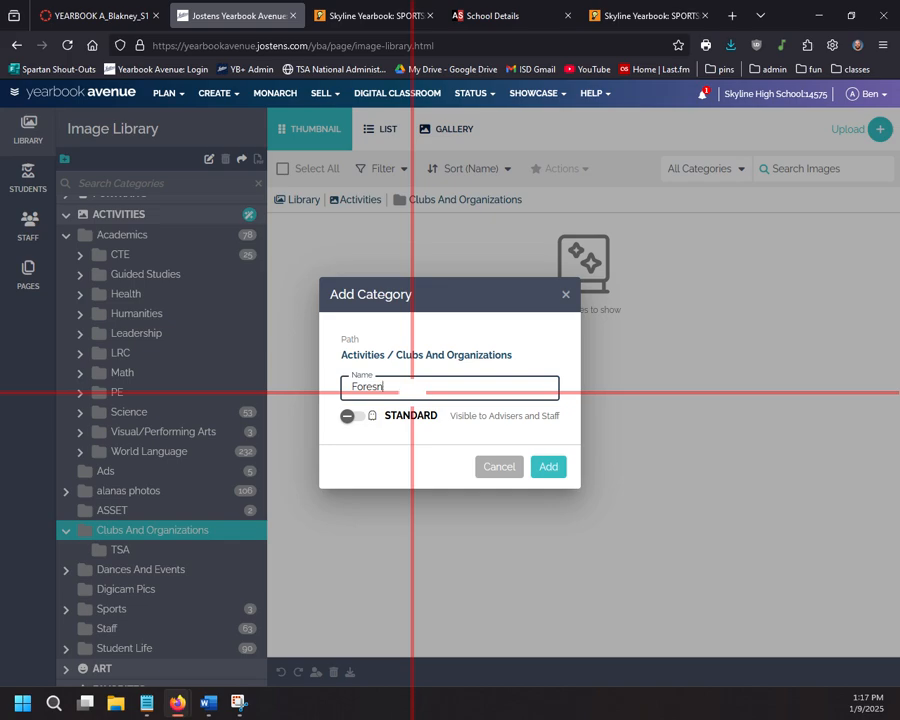
key("BackSpace")
key("BackSpace")
type("nsics")
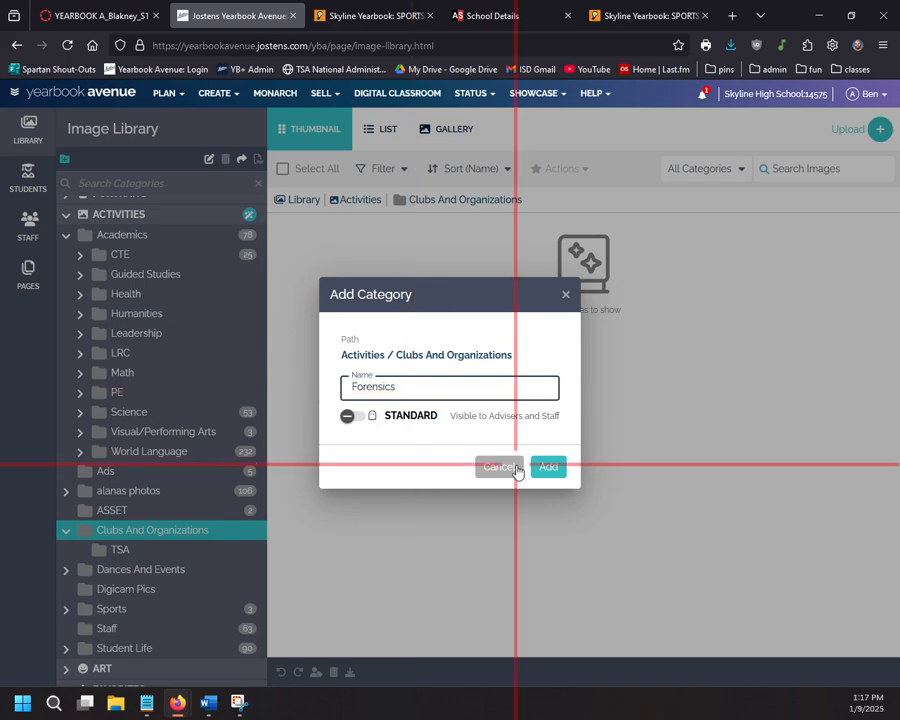
left_click(547, 467)
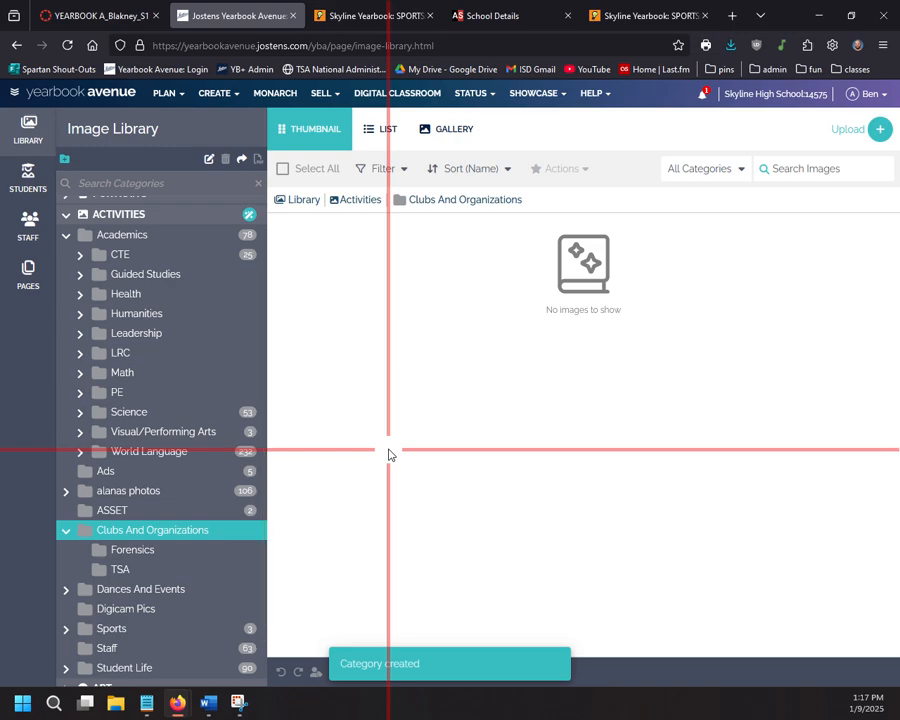
Step: Add a Journalism sub-category under Clubs And Organizations
right_click(170, 532)
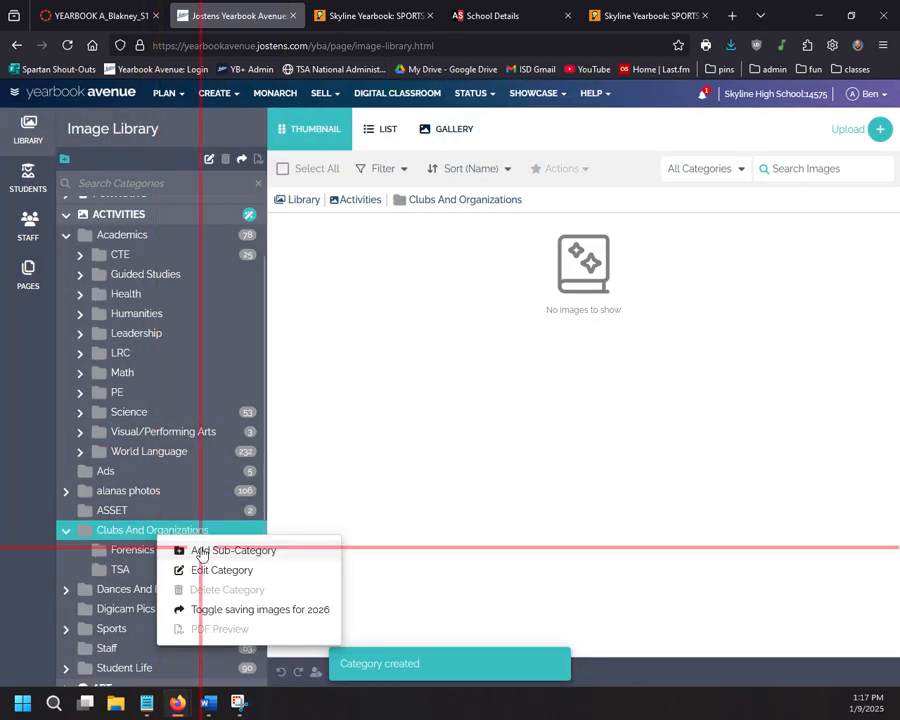
left_click(200, 551)
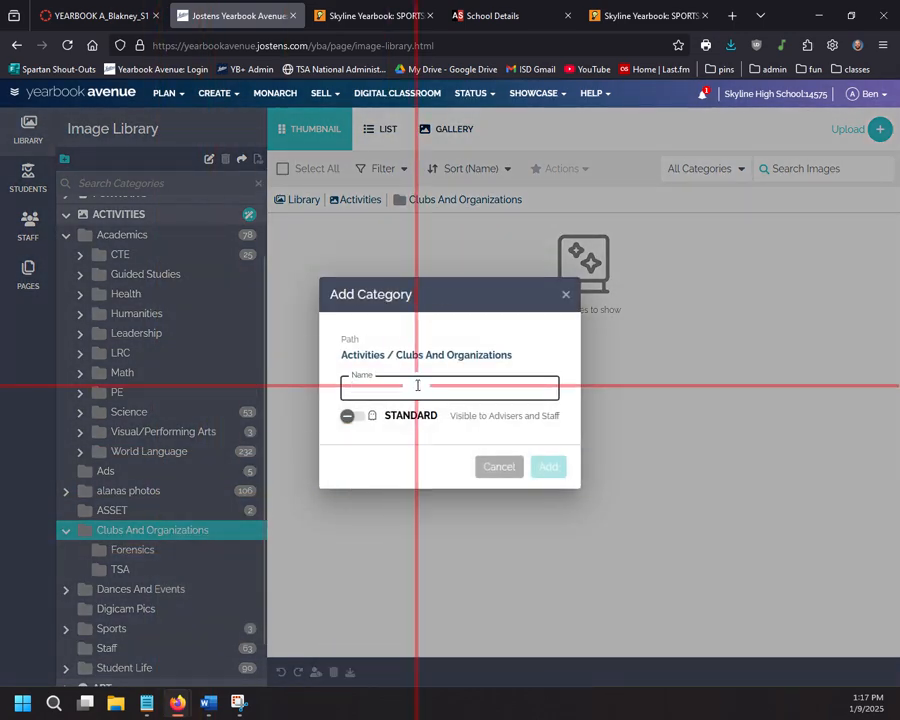
type("Journ")
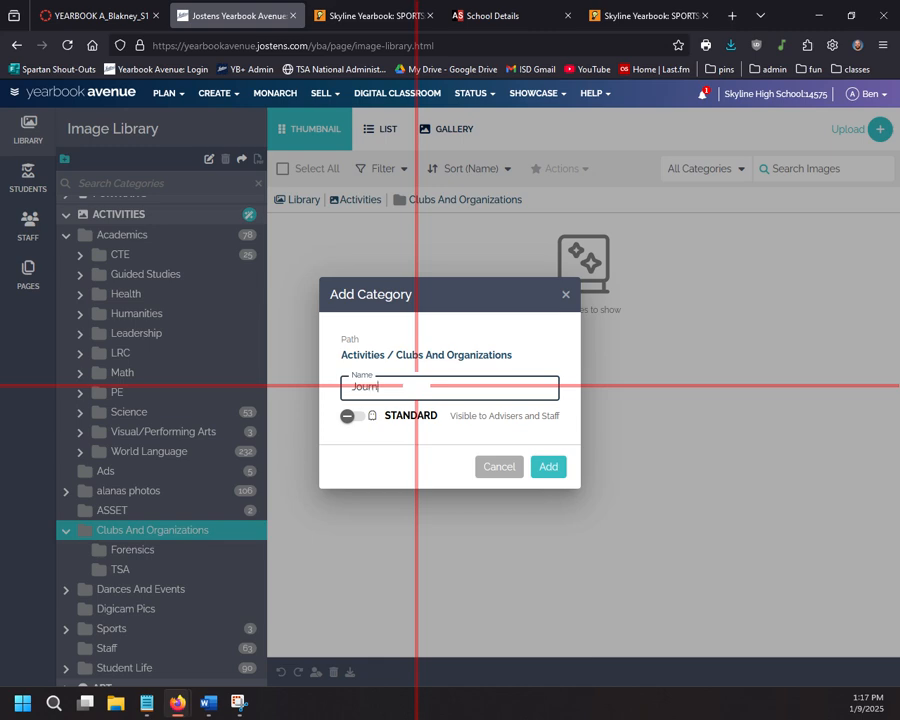
type("ali")
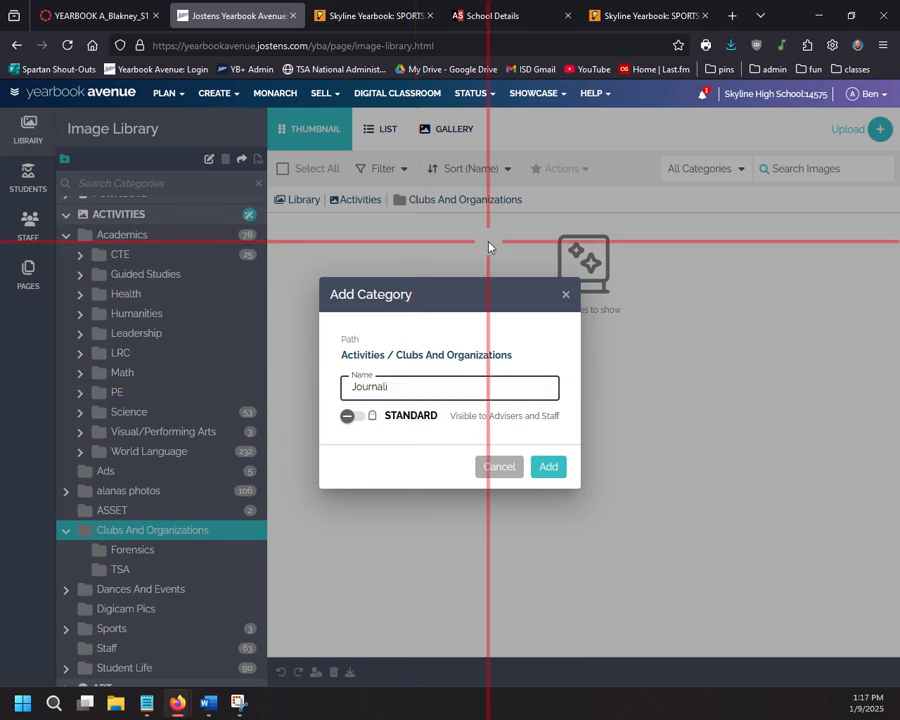
type("sm")
left_click(548, 467)
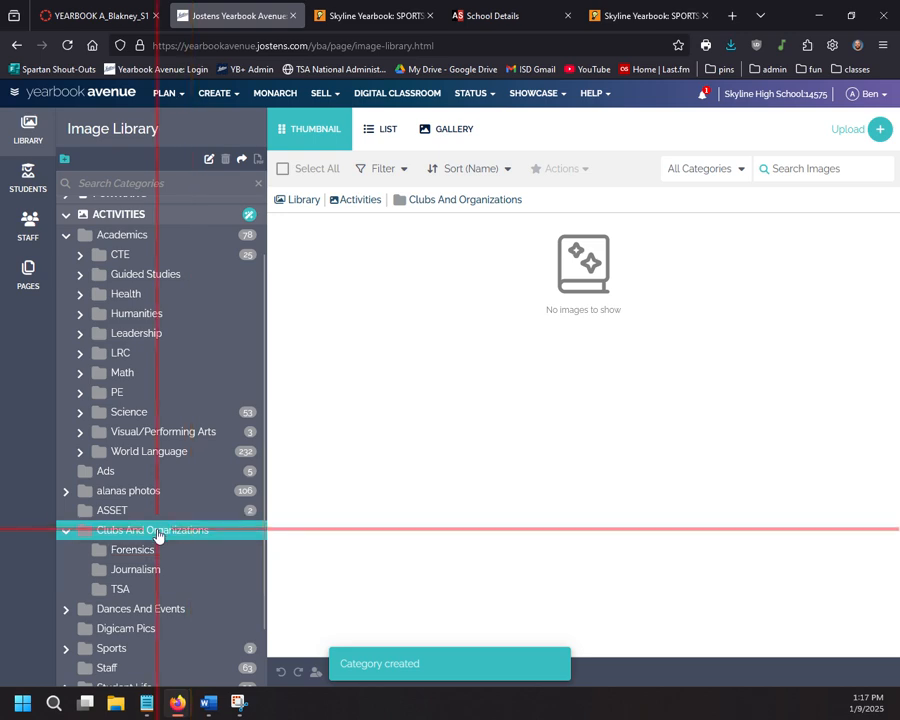
Step: Create a sub-category named 'Lacrosse' under Clubs And Organizations, correcting the typos in the name
right_click(160, 531)
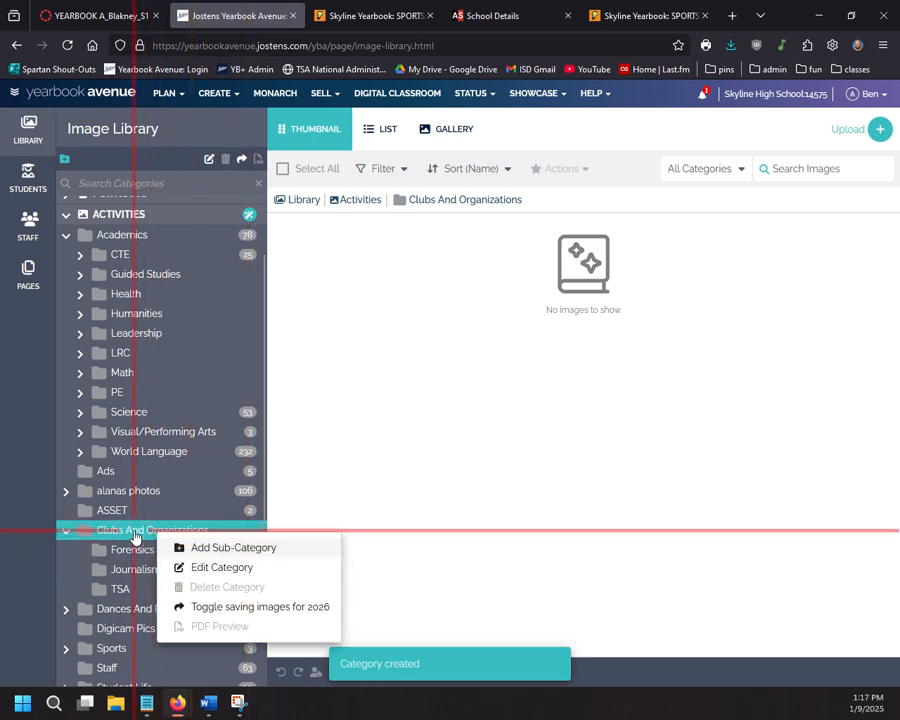
right_click(135, 538)
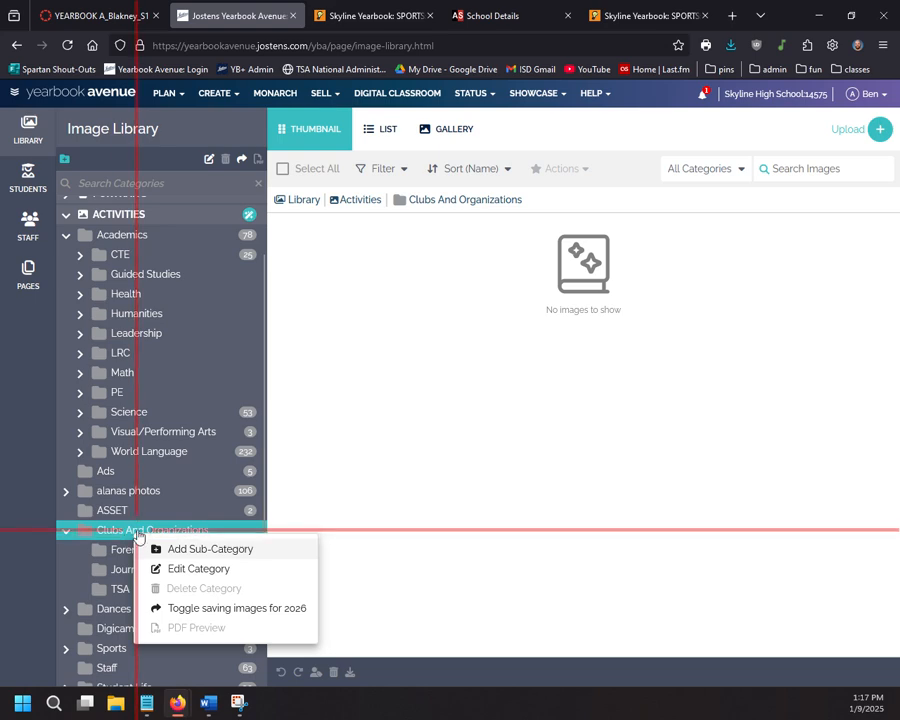
left_click(255, 551)
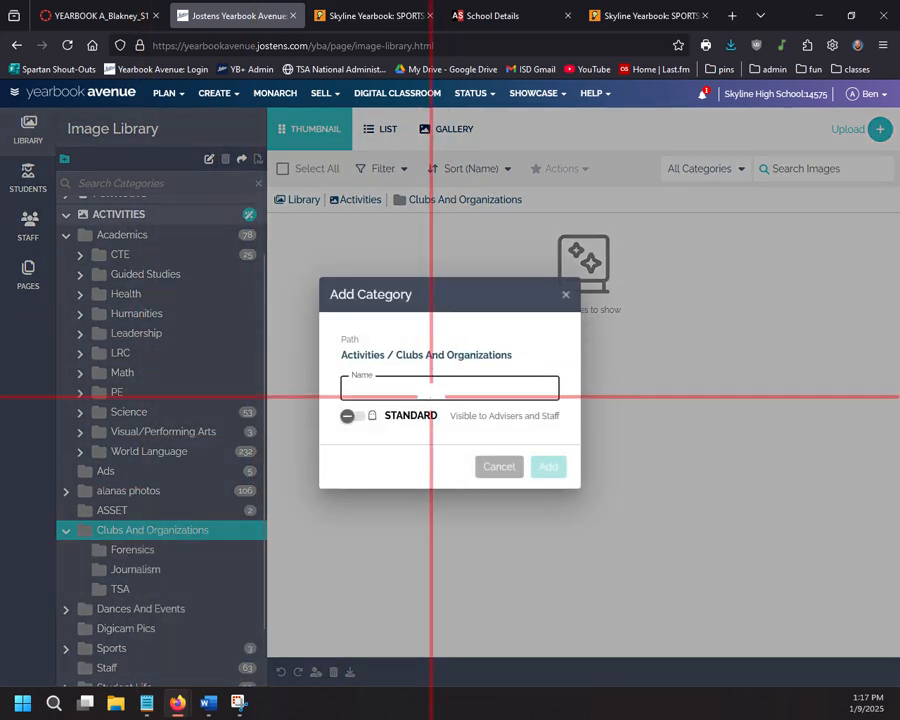
type("Laco")
key("BackSpace")
type("c")
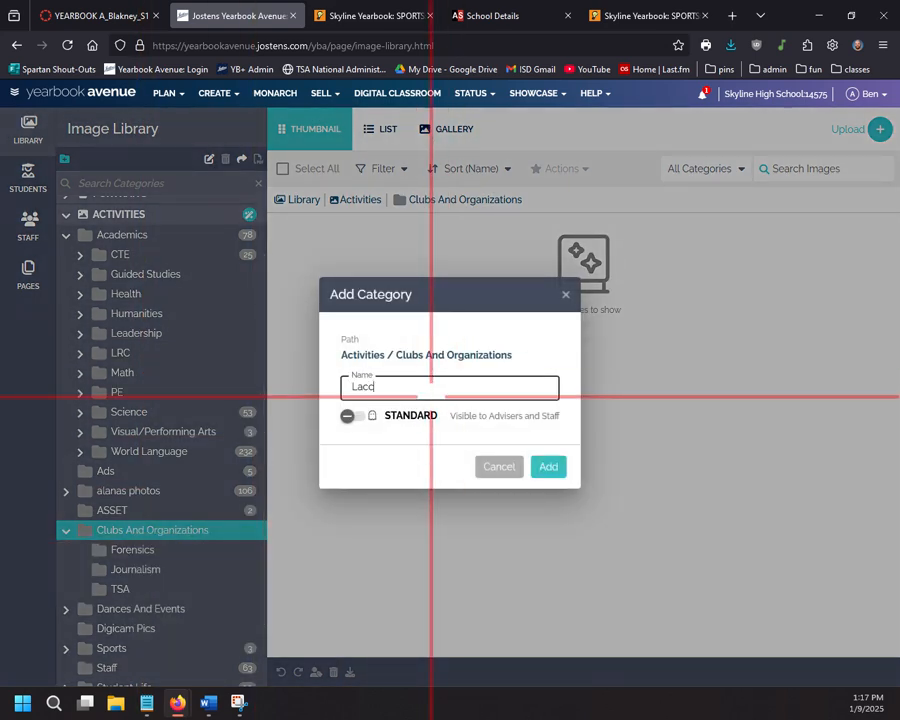
key("BackSpace")
type("rosse")
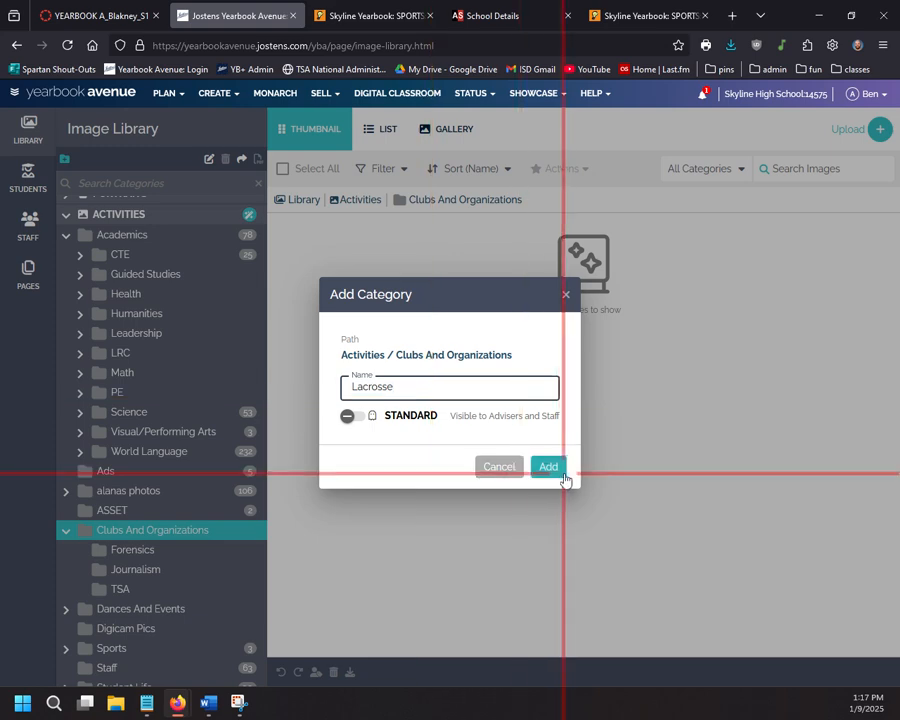
left_click(560, 468)
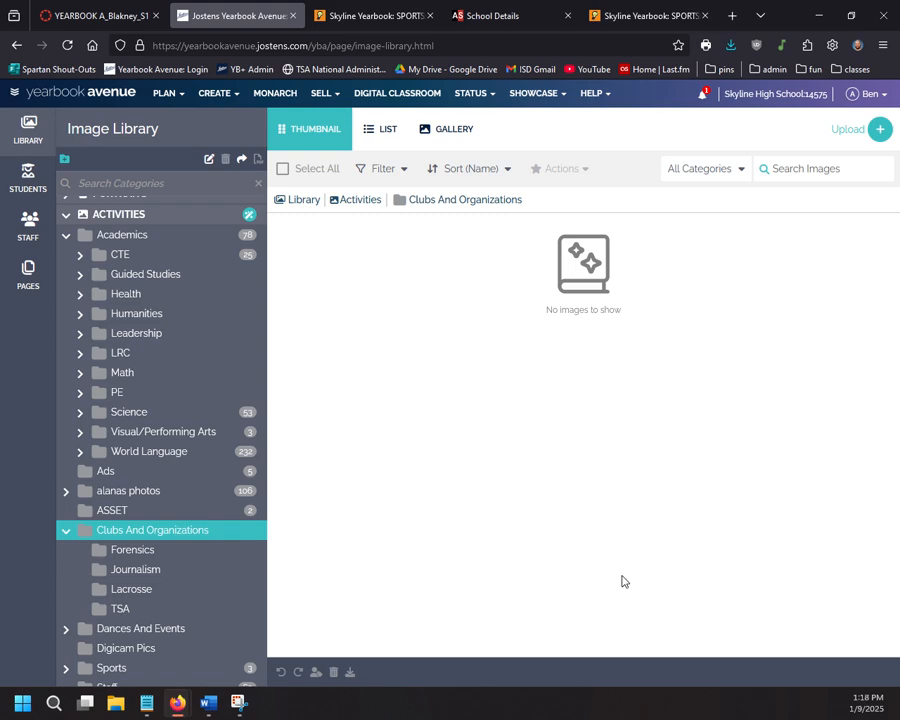
Step: Switch to the SPORTS: 1/13 -> 1/17 sign-up sheet and scroll down through its game slots
left_click(335, 17)
scroll(246, 313, "up", 2)
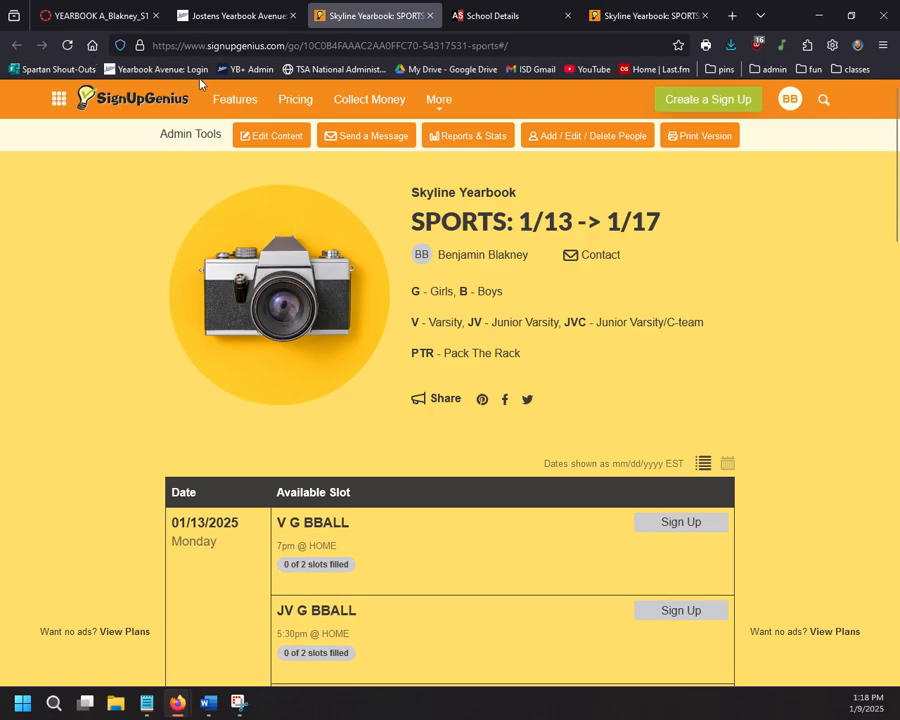
scroll(207, 325, "down", 3)
scroll(113, 310, "up", 3)
scroll(113, 310, "down", 8)
scroll(130, 304, "up", 8)
scroll(275, 333, "down", 10)
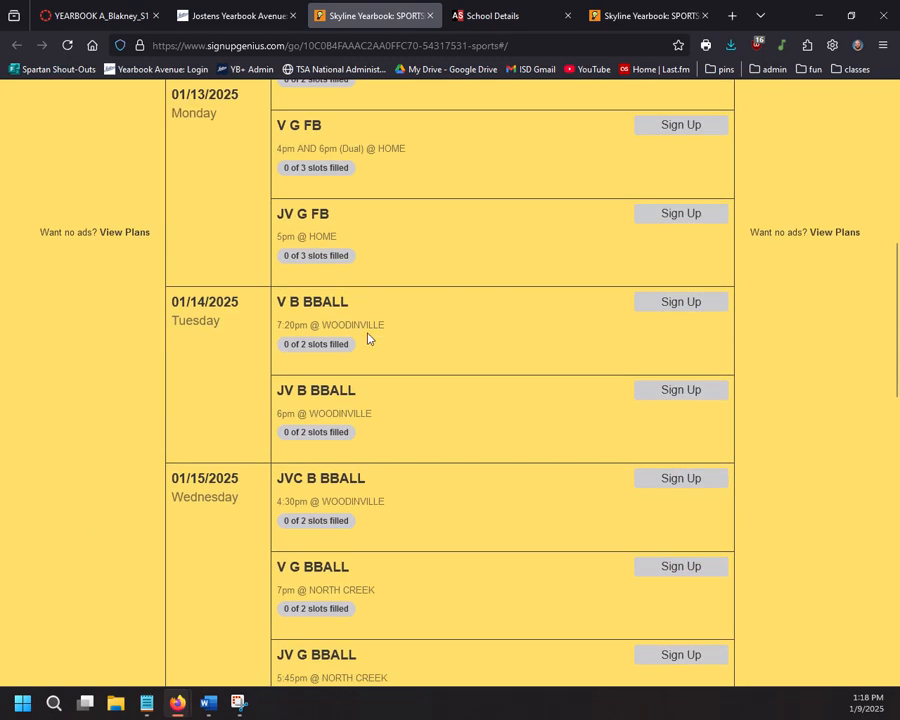
scroll(300, 355, "down", 3)
scroll(302, 356, "down", 8)
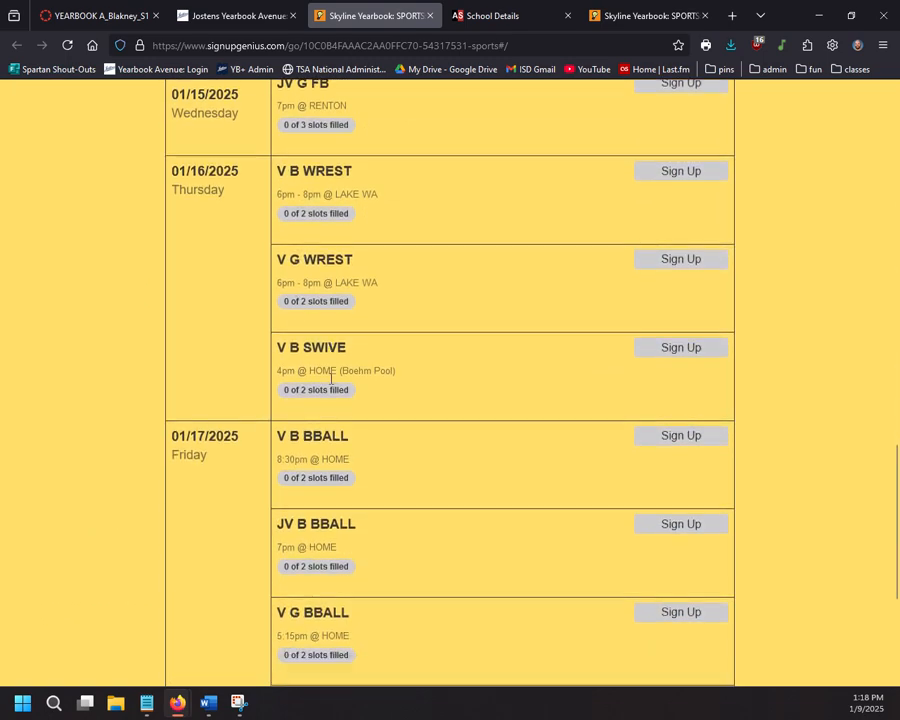
Step: Scroll back up to the top of the sheet, where the unfilled 01/17/2025 basketball games are listed
scroll(220, 348, "up", 2)
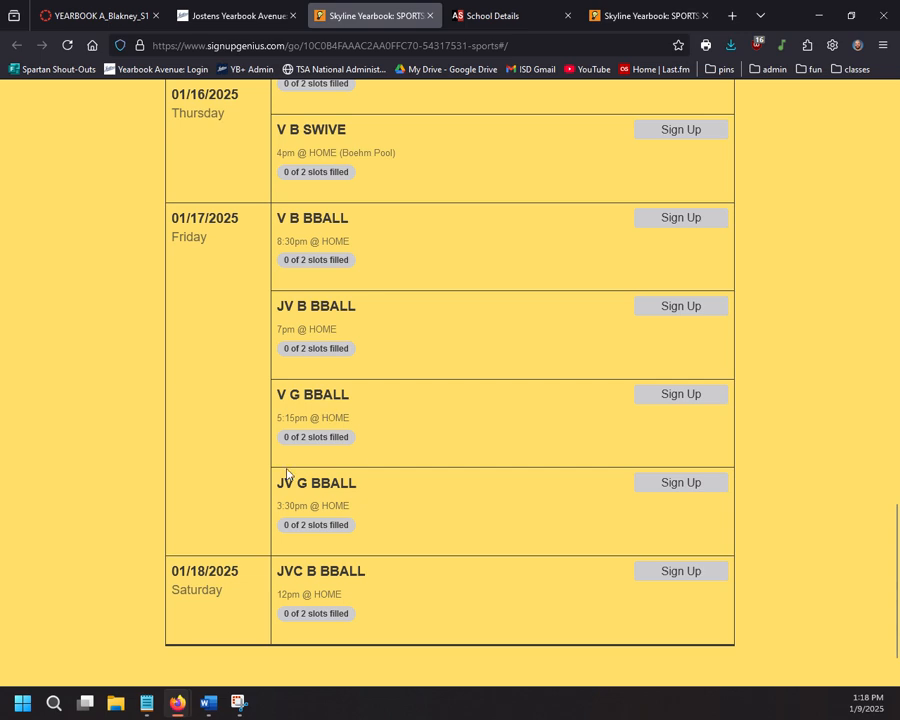
scroll(300, 465, "up", 5)
scroll(303, 461, "up", 5)
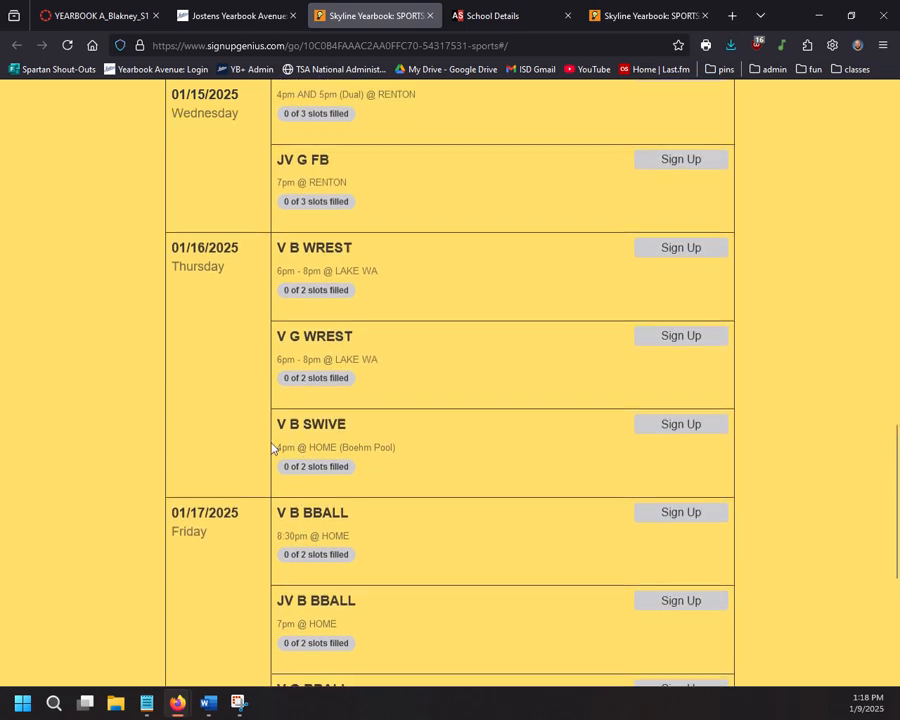
scroll(350, 394, "up", 6)
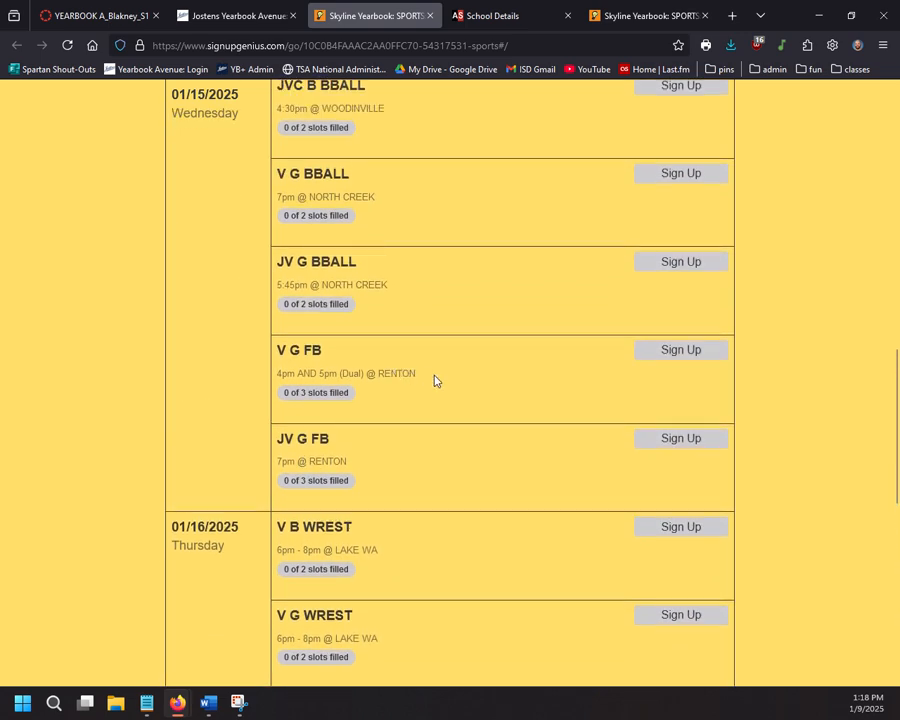
scroll(317, 396, "up", 10)
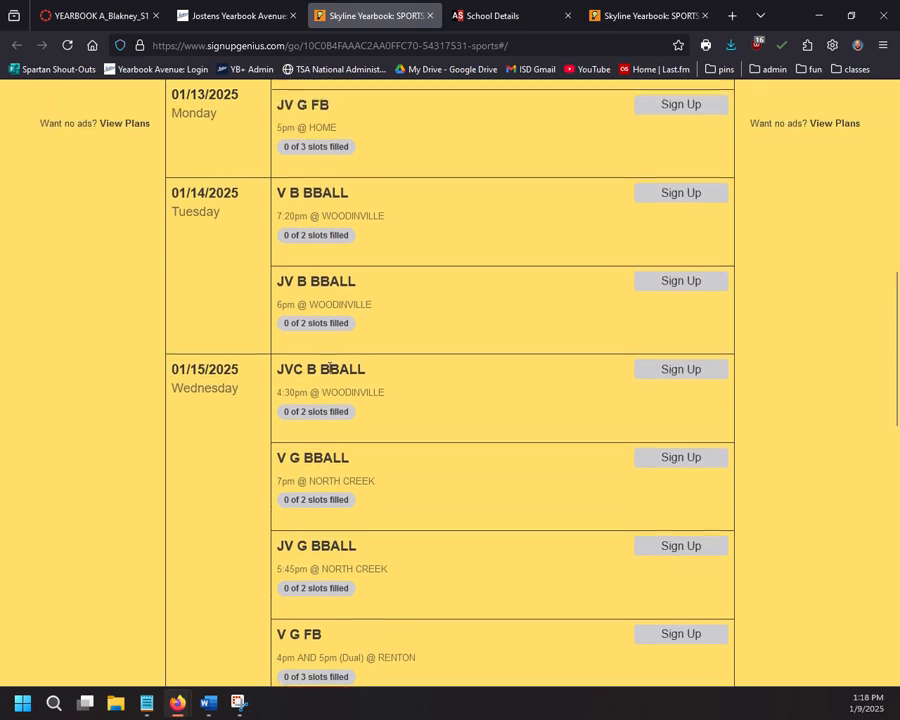
scroll(325, 373, "up", 4)
scroll(315, 367, "up", 5)
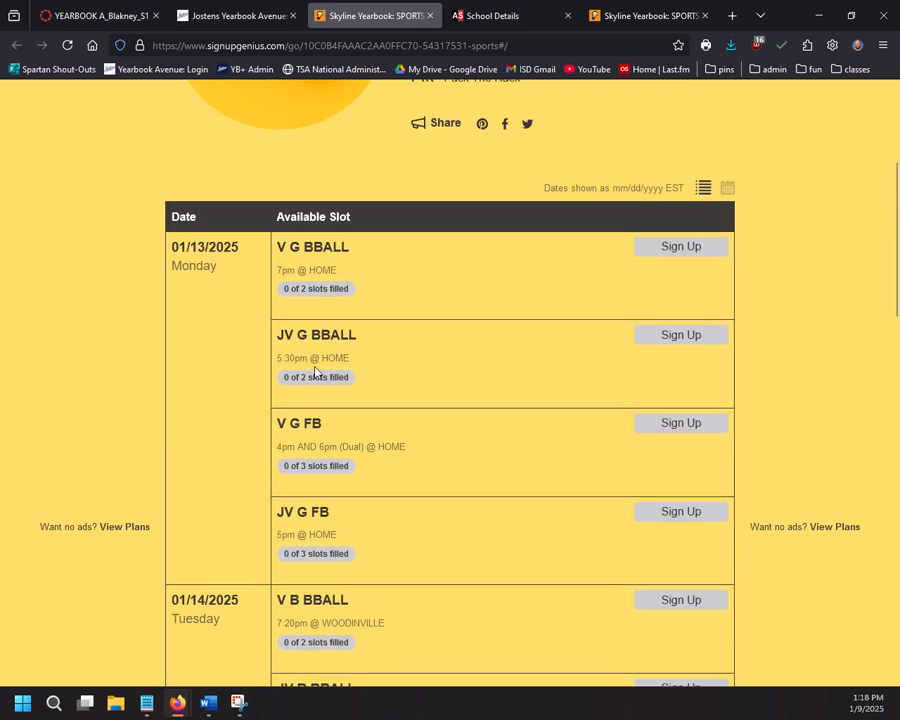
scroll(291, 373, "down", 20)
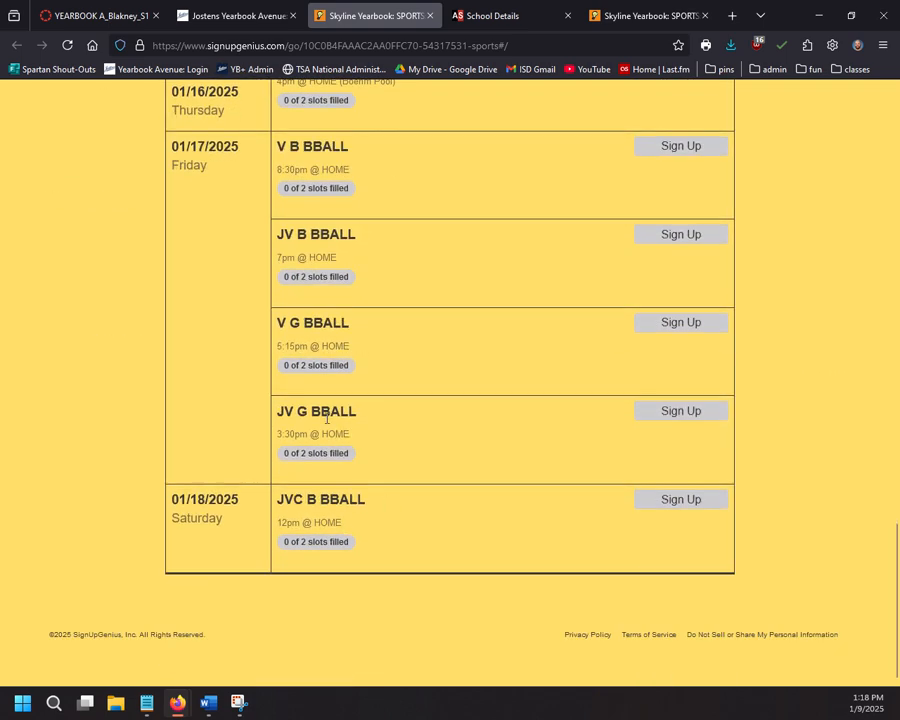
scroll(323, 410, "up", 4)
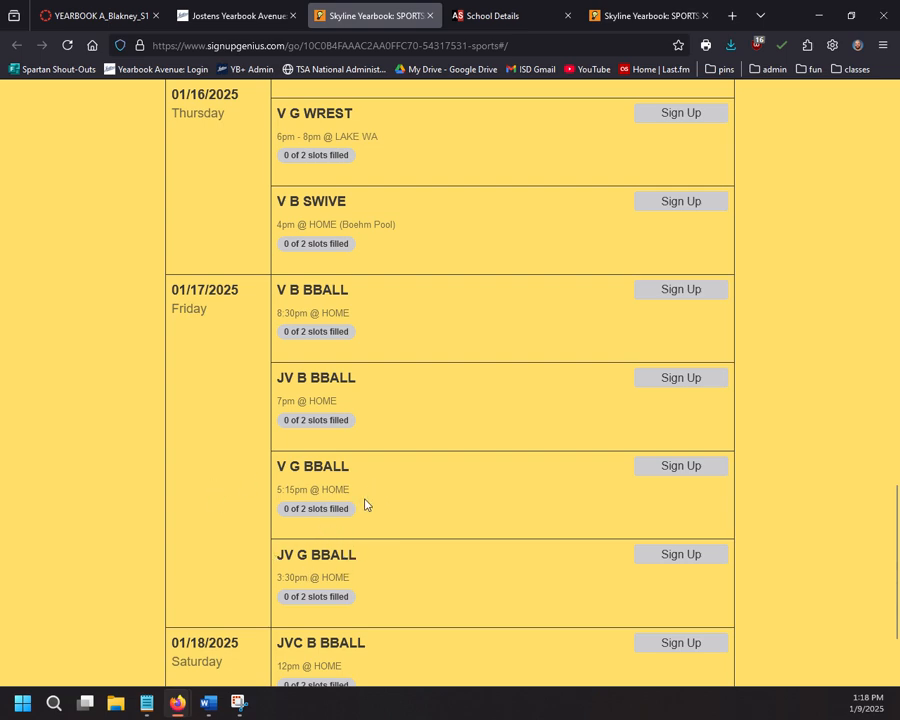
scroll(338, 464, "up", 2)
scroll(338, 465, "up", 15)
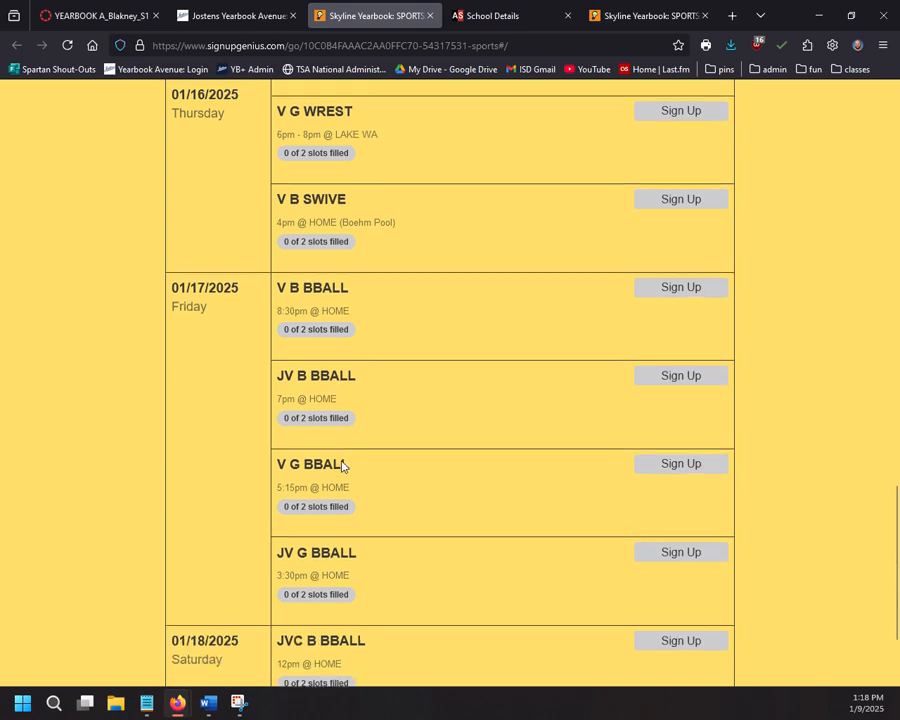